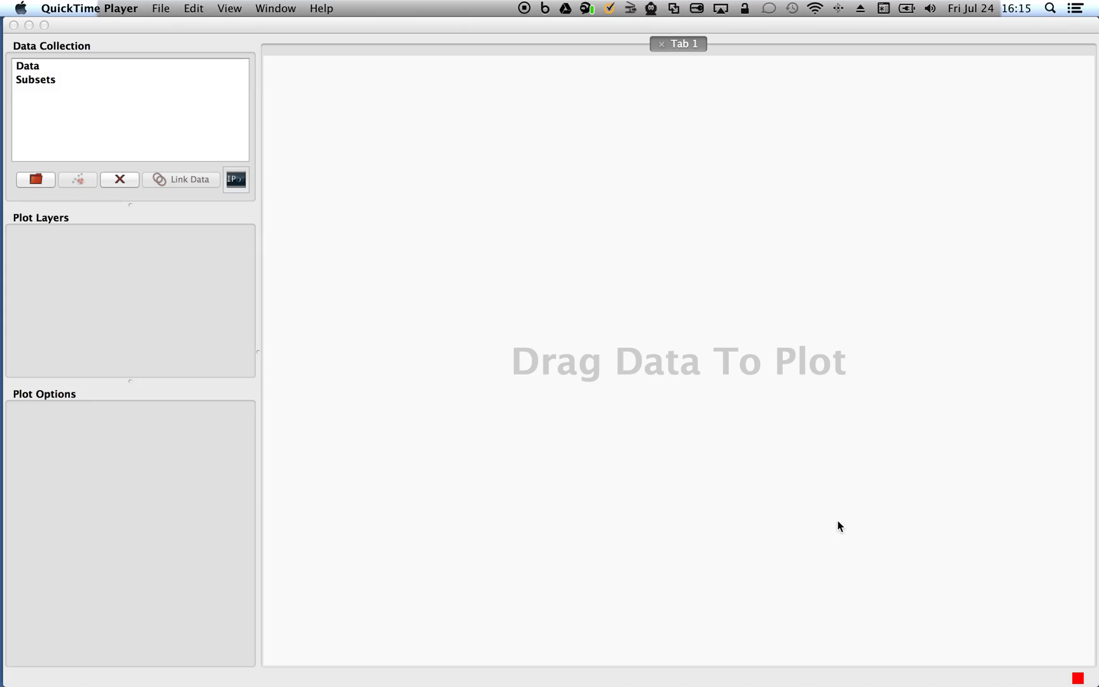
Load DATACUBE_HDFS_v1p0.fits from the MUSE folder as an STcube data set.
left_click(160, 64)
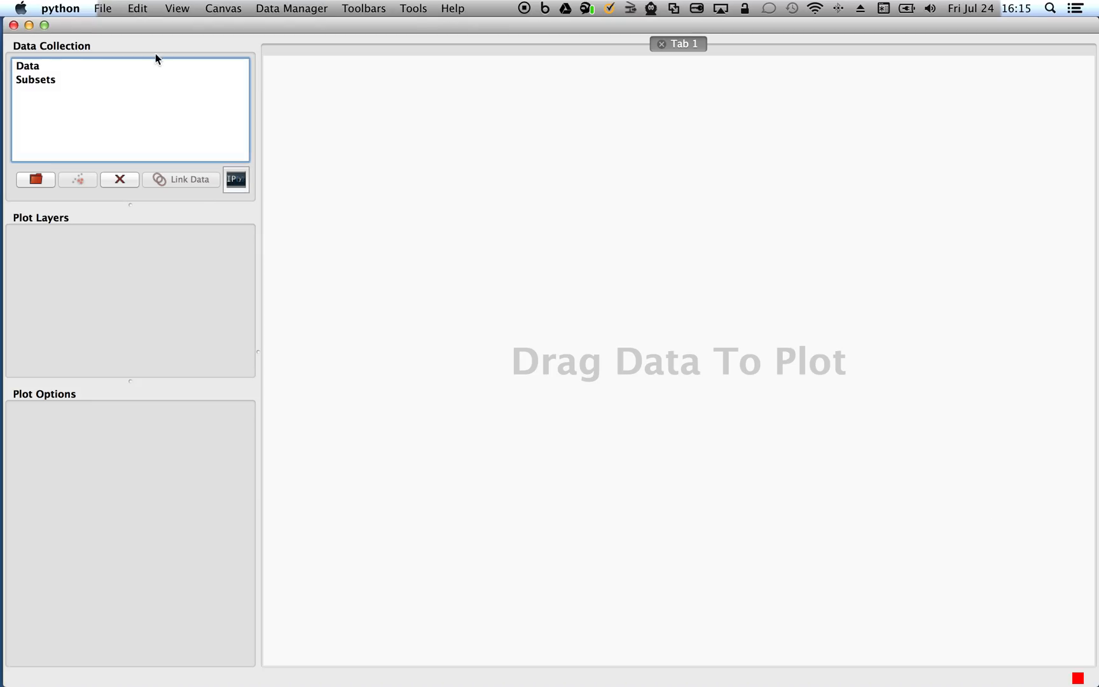
left_click(103, 9)
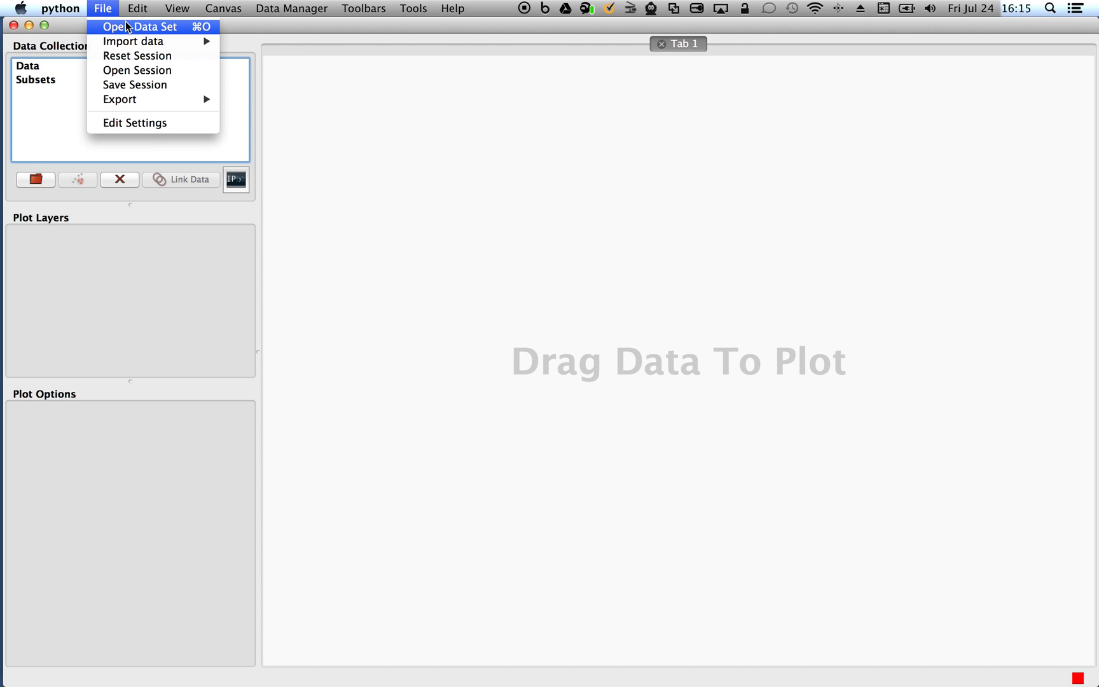
left_click(127, 27)
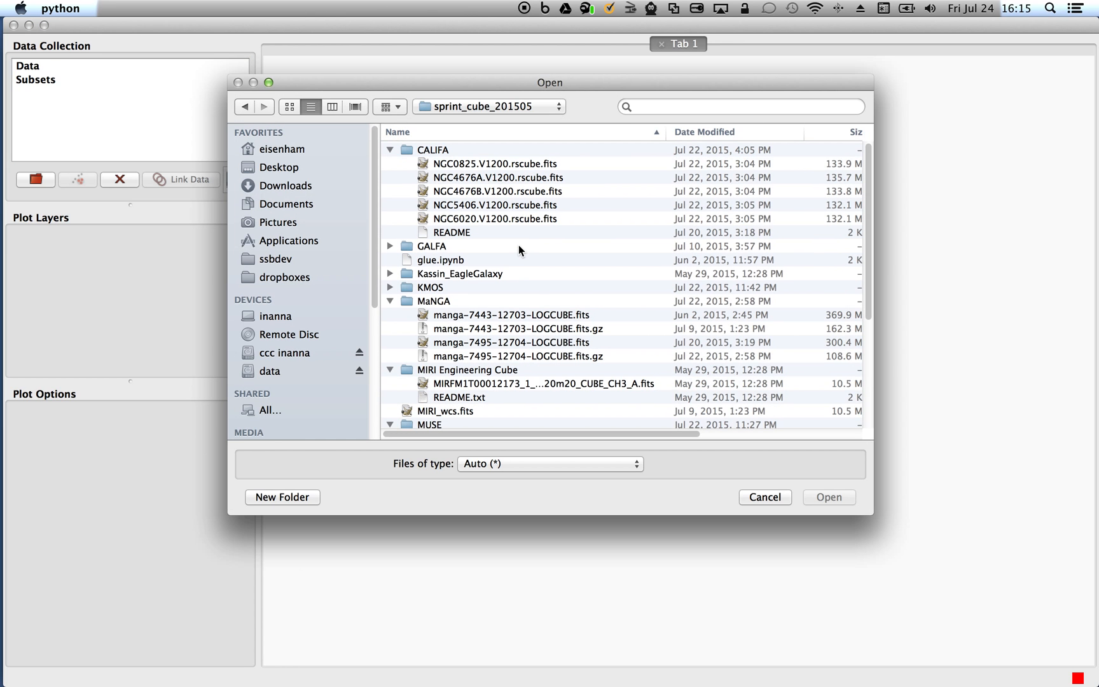
scroll(518, 249, "down", 5)
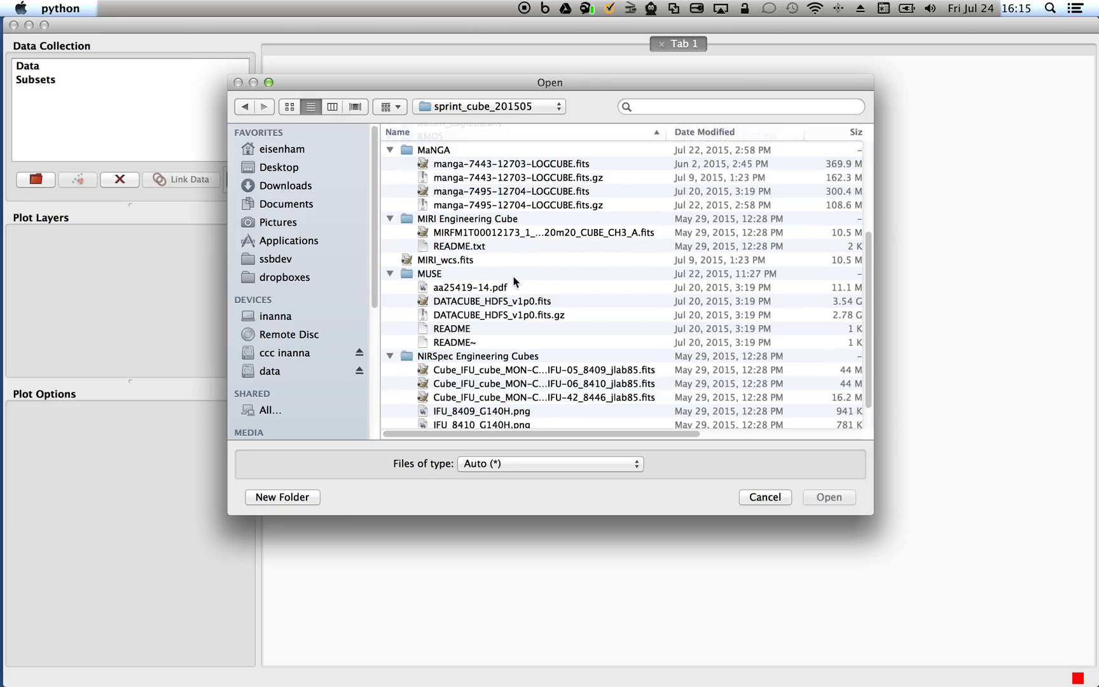
left_click(477, 302)
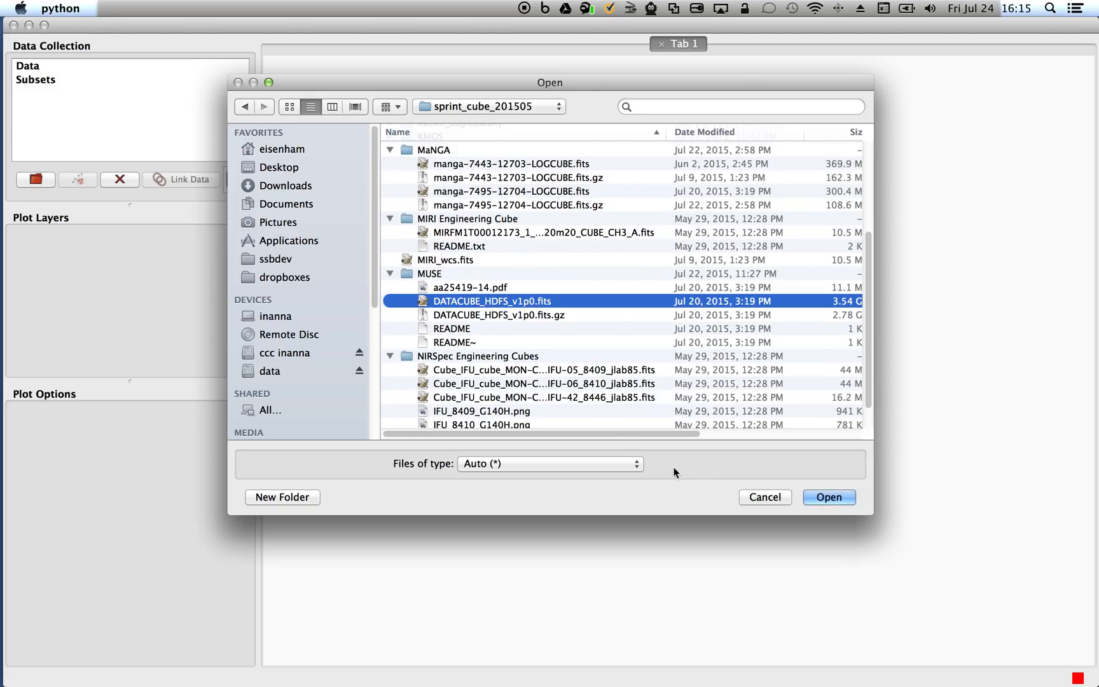
left_click(500, 465)
scroll(513, 504, "down", 1)
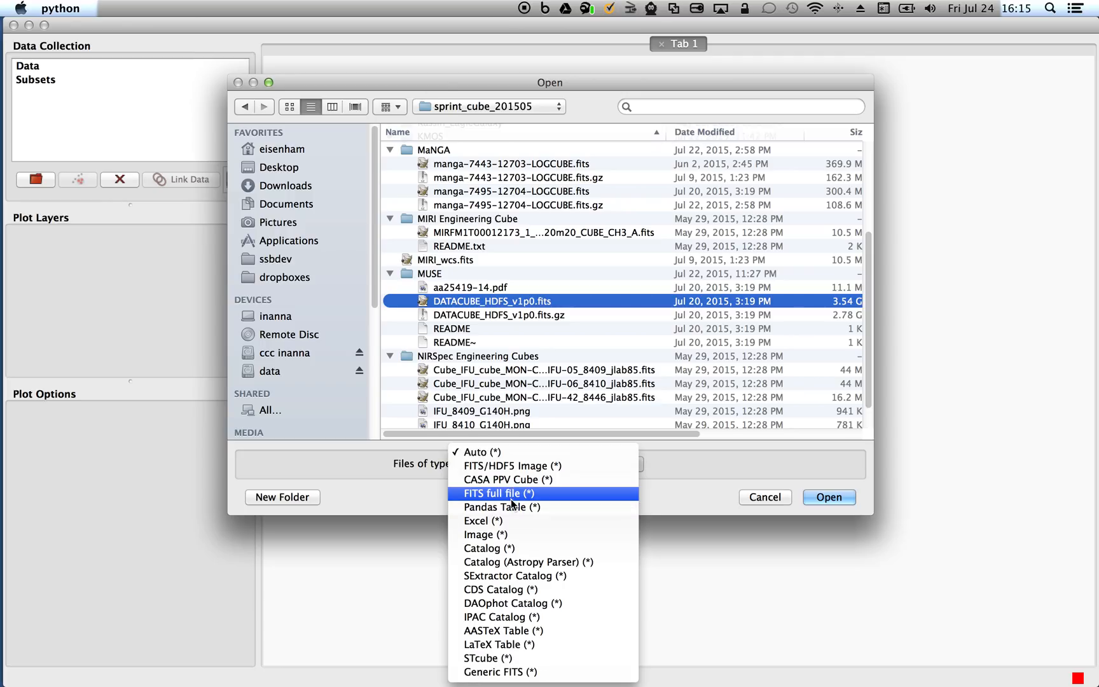
left_click(495, 661)
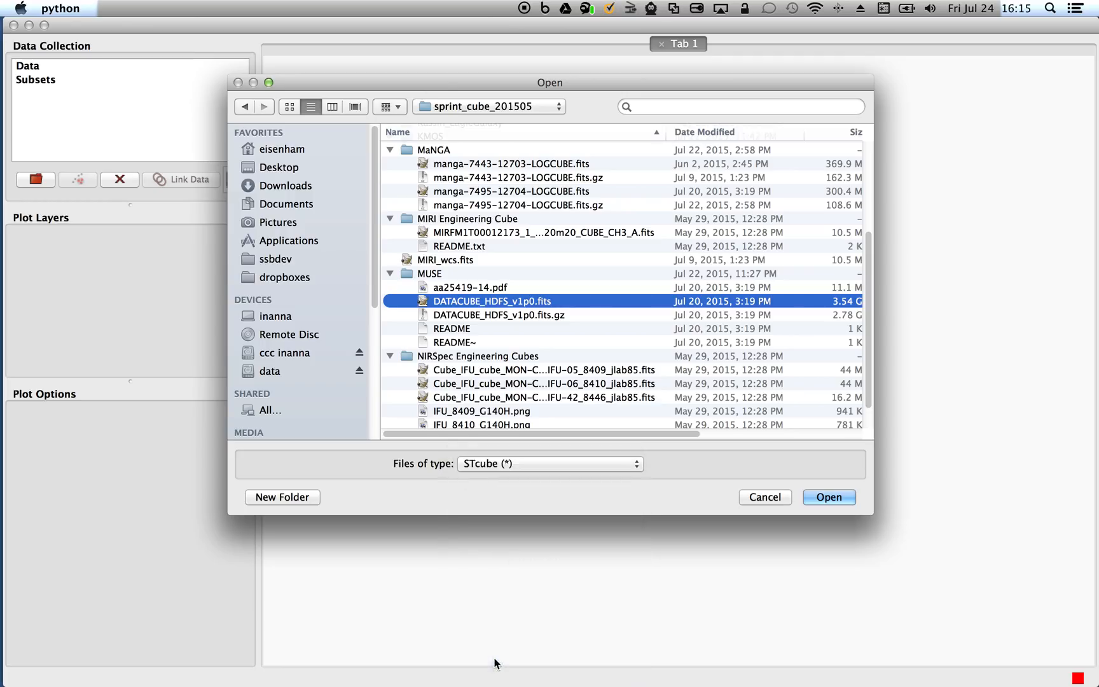
left_click(823, 499)
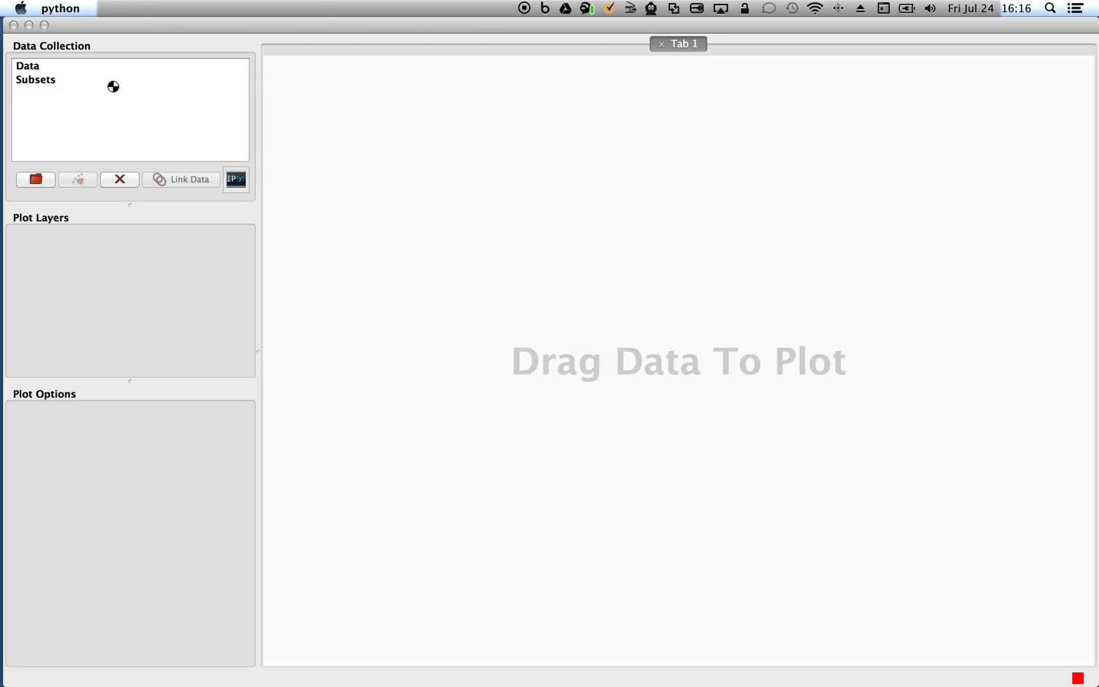
Display DATACUBE_HDFS_v1p0 in an enlarged Image Viewer window and move to slice 2335.
left_click(85, 79)
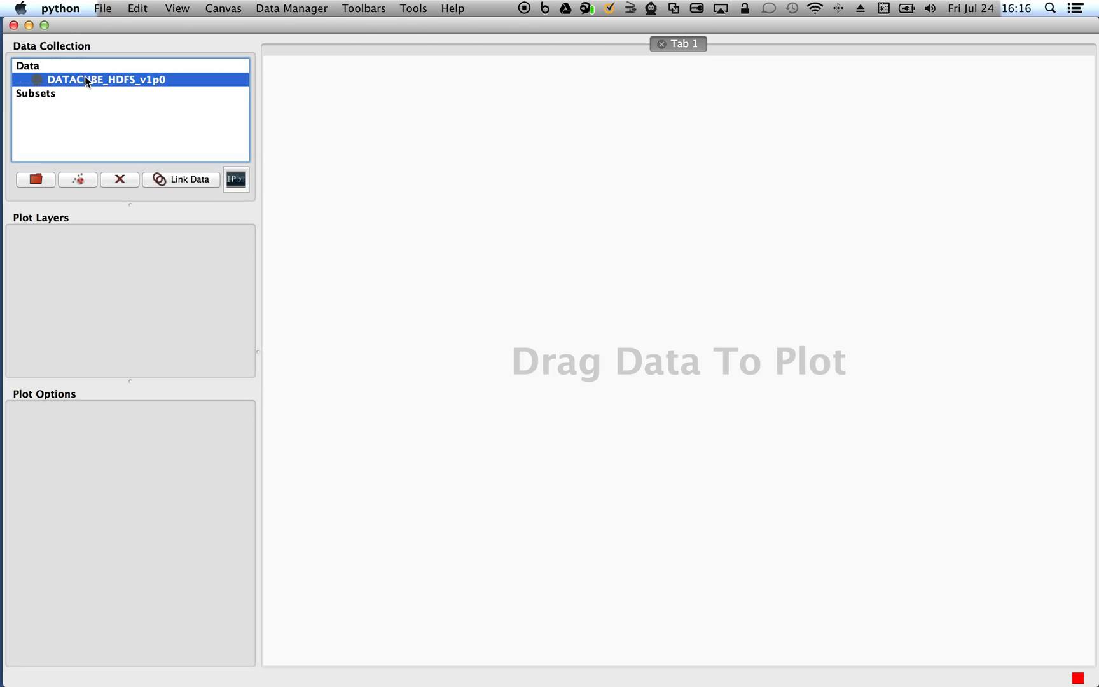
left_click_drag(85, 78, 592, 226)
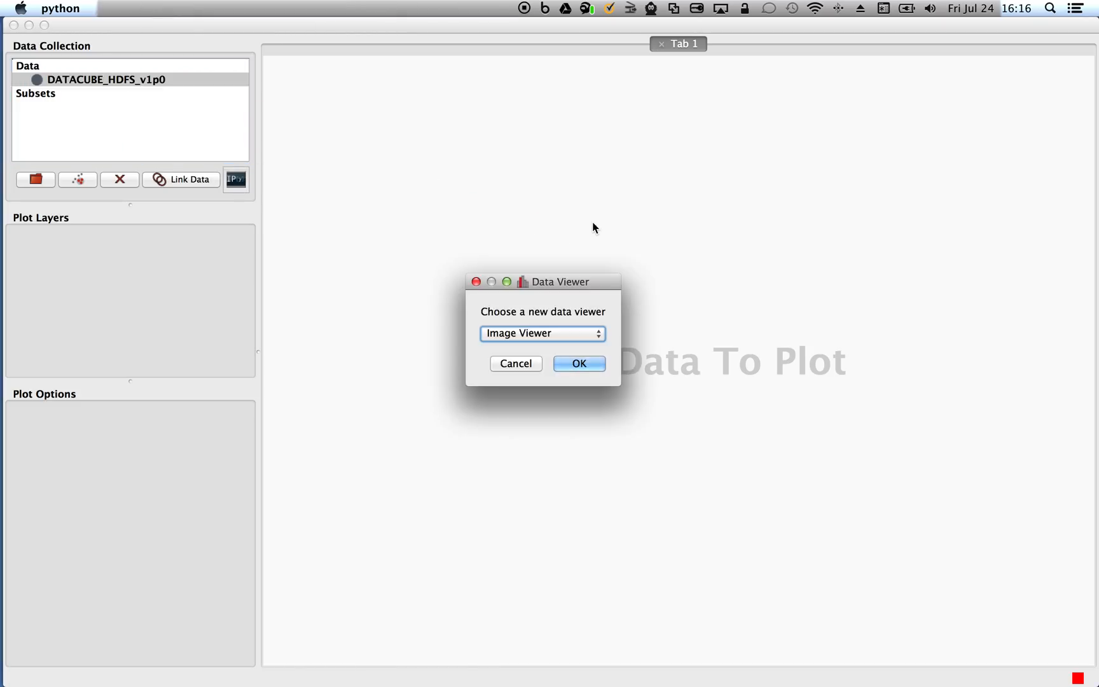
left_click(577, 366)
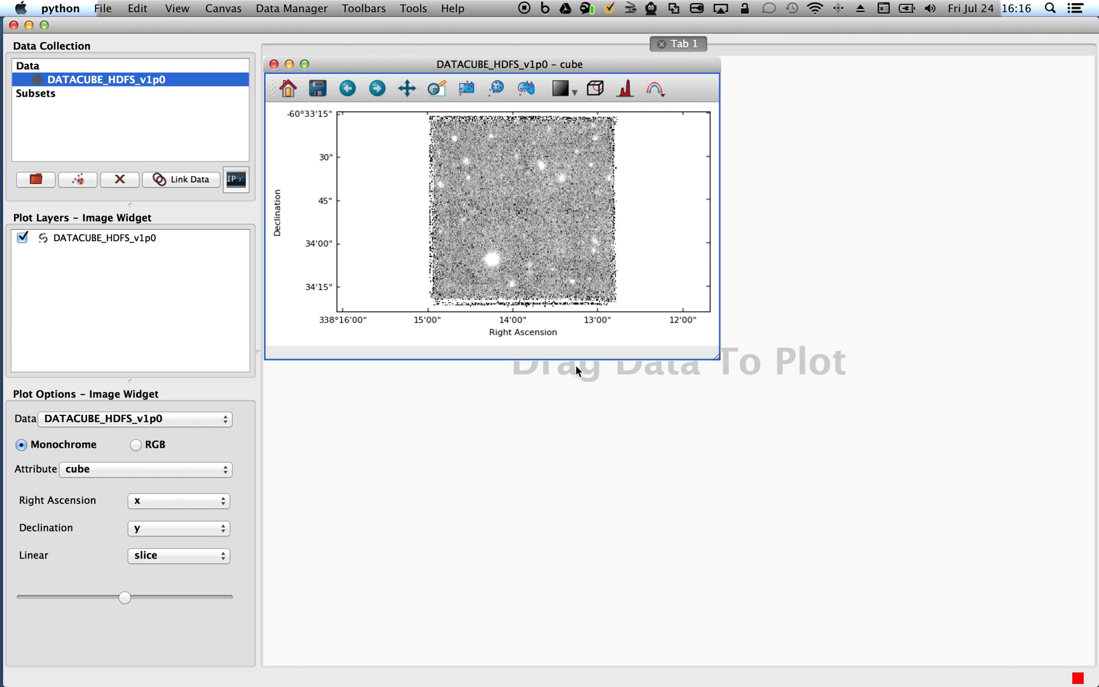
left_click_drag(721, 354, 886, 530)
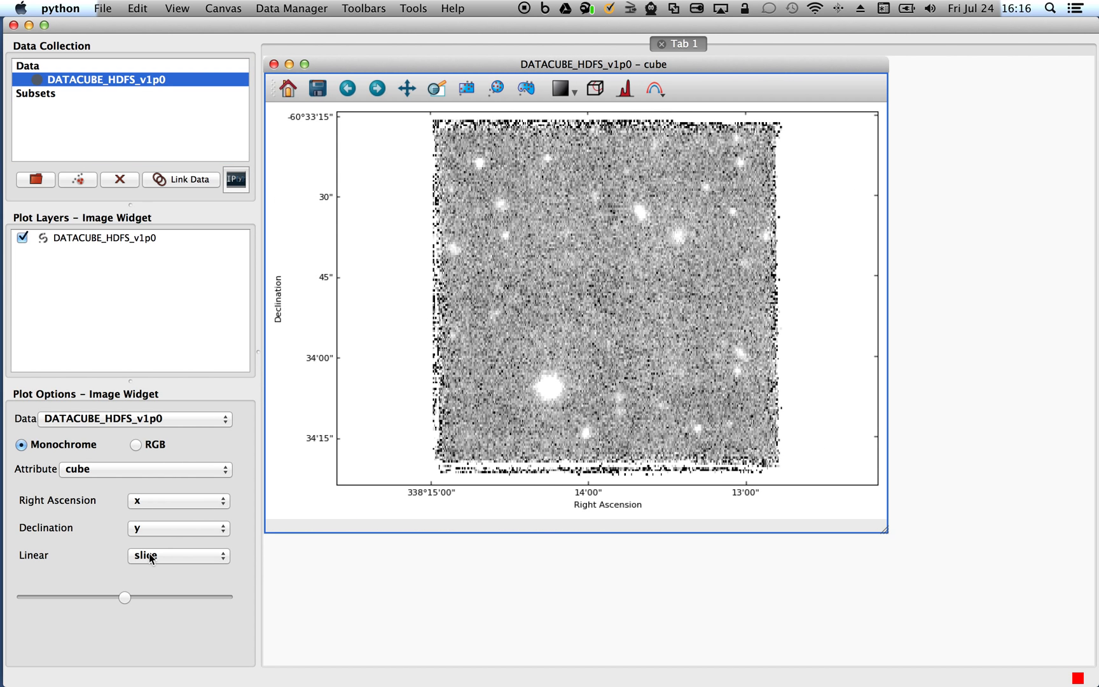
left_click_drag(125, 600, 153, 603)
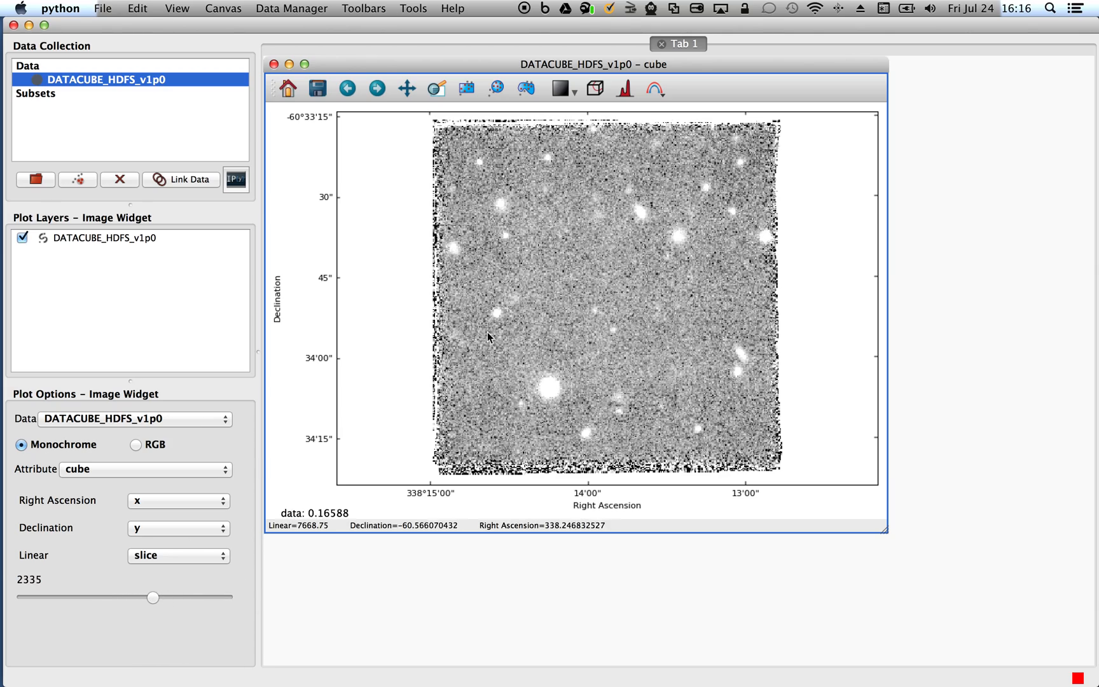
Extract the spectrum of a square region near the centre of the cube image and place the Profile window beside it.
left_click(625, 92)
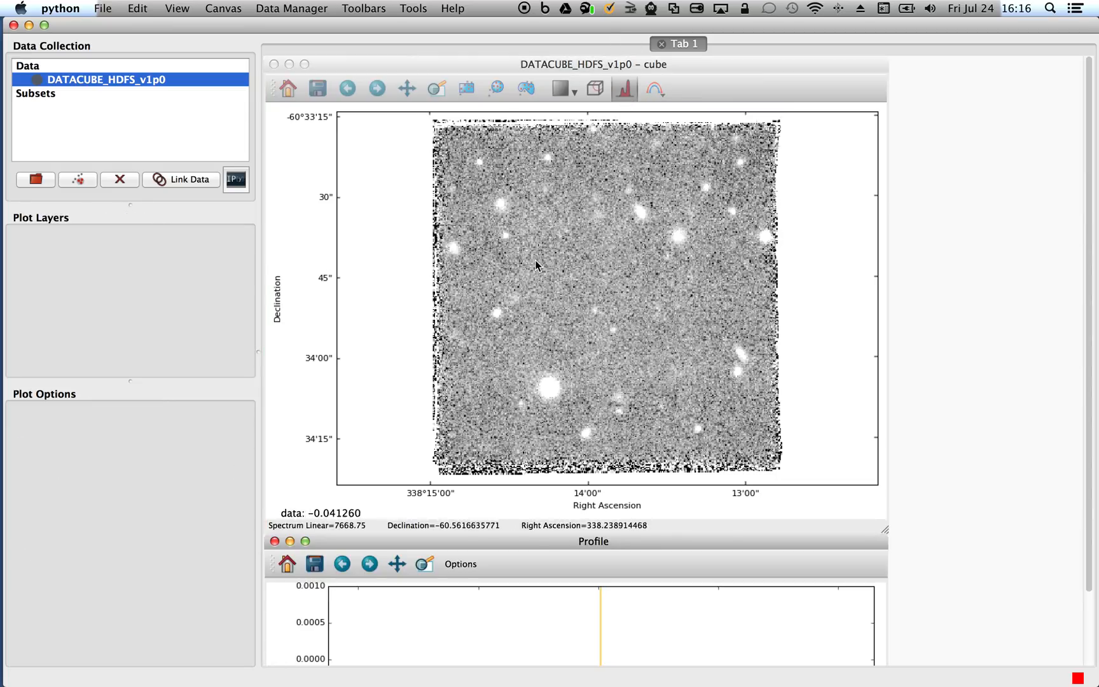
left_click_drag(535, 261, 587, 310)
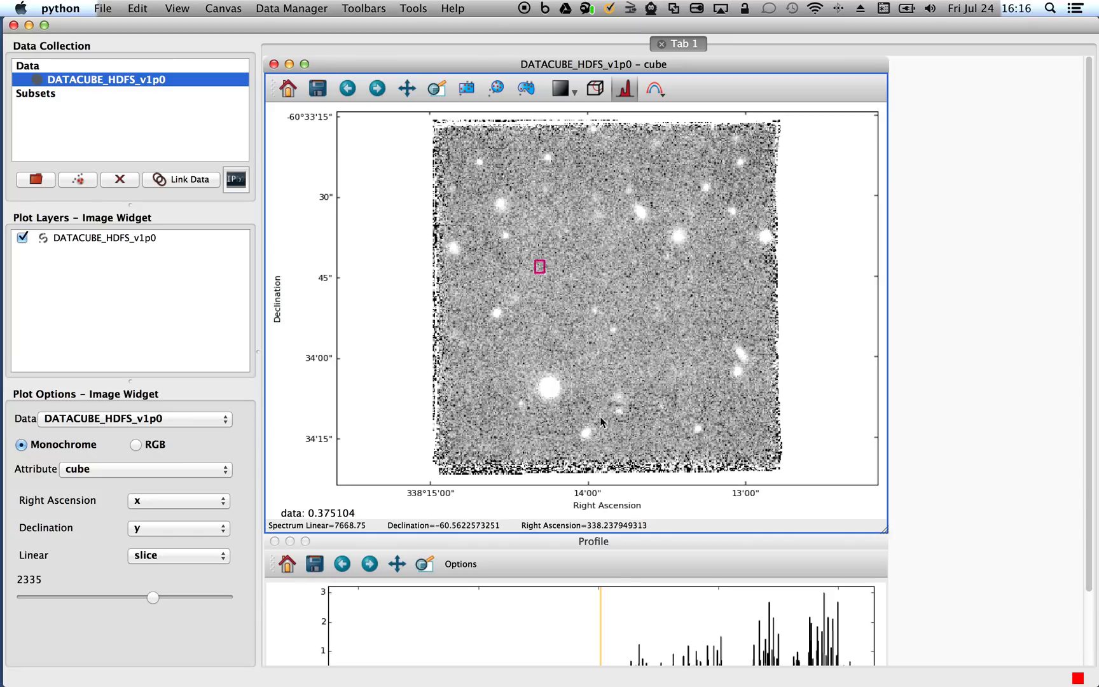
left_click(602, 566)
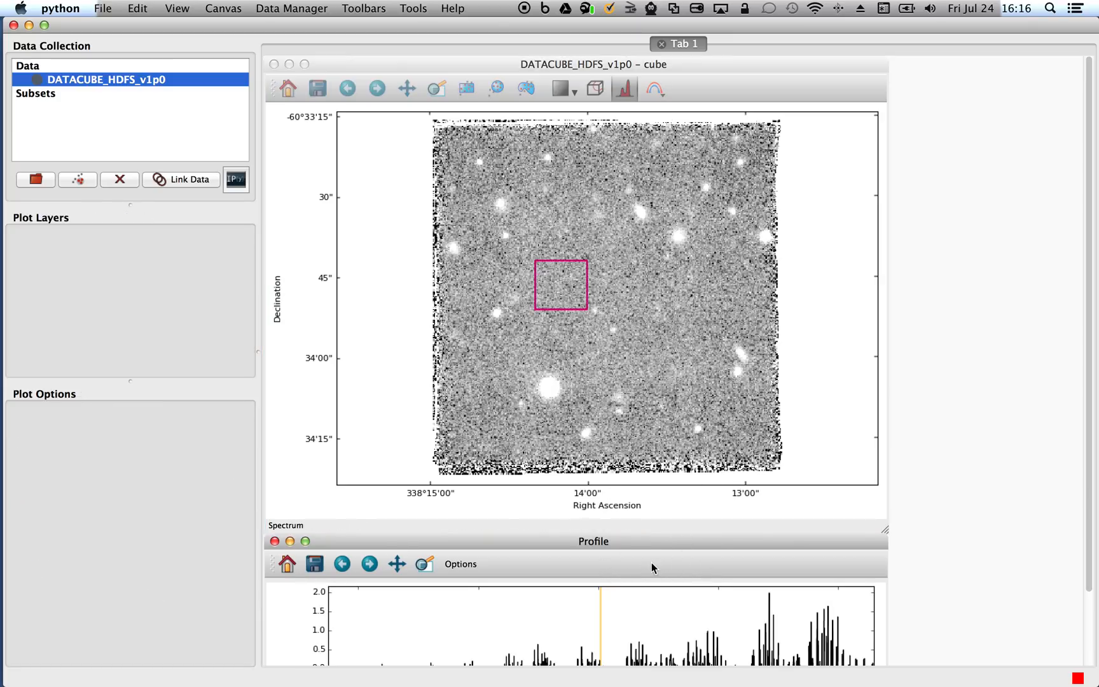
left_click(840, 440)
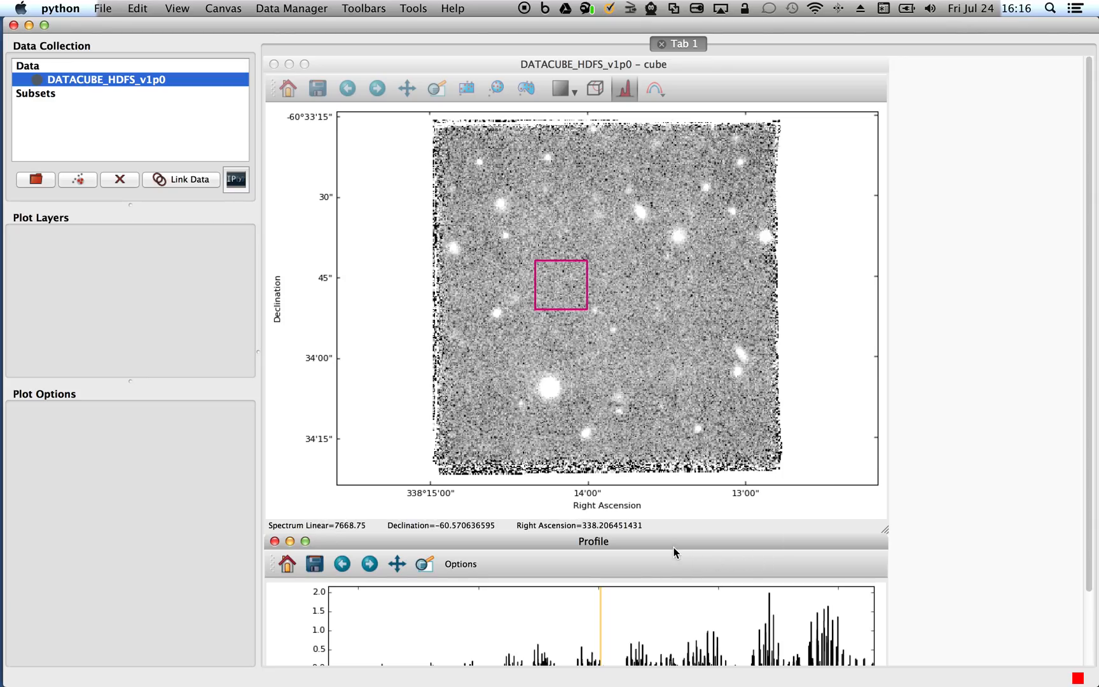
left_click_drag(669, 545, 855, 306)
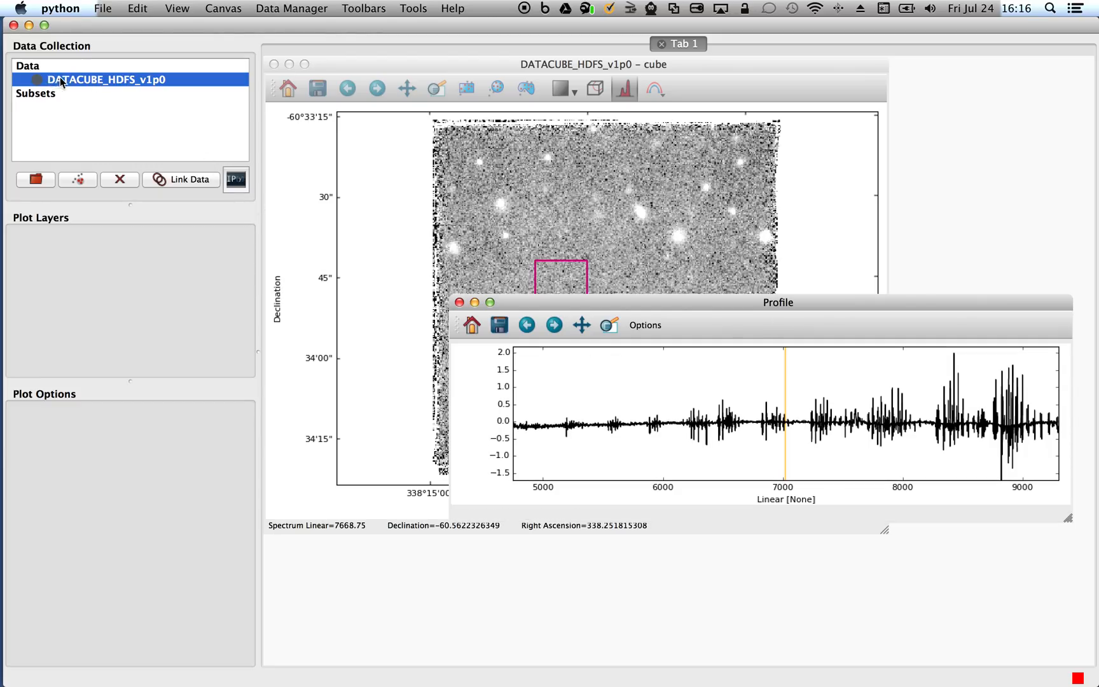
Replace the loaded data set with NGC0825.V1200.rscube.fits from the CALIFA folder, read as STcube, merging its same-shaped data sets.
left_click(119, 178)
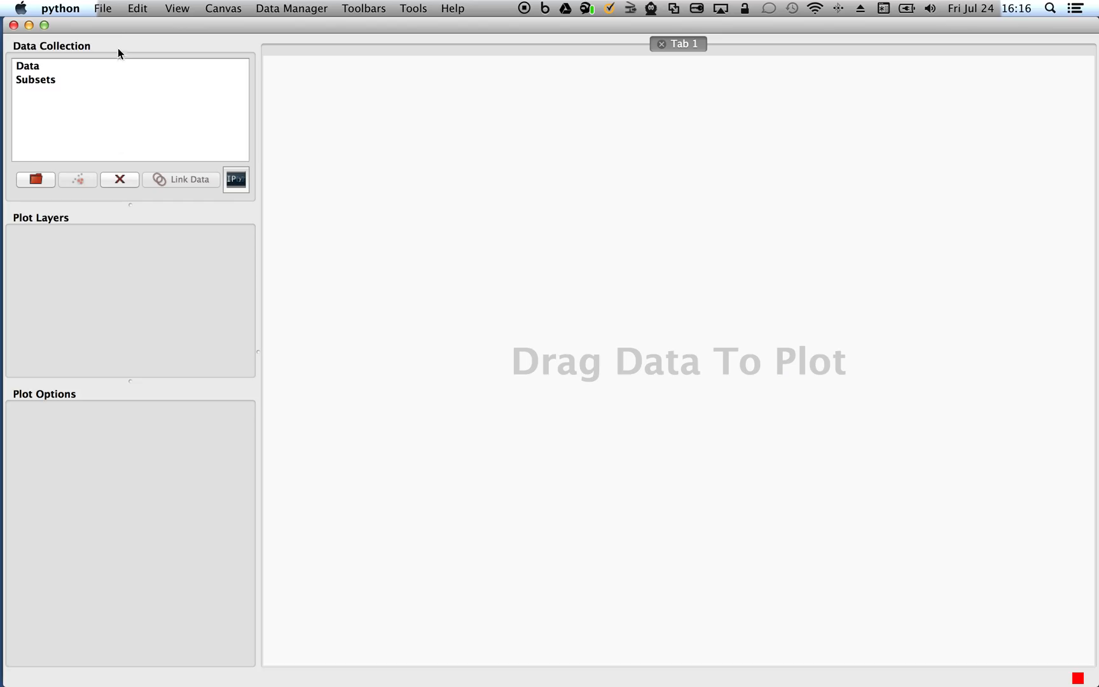
left_click(102, 8)
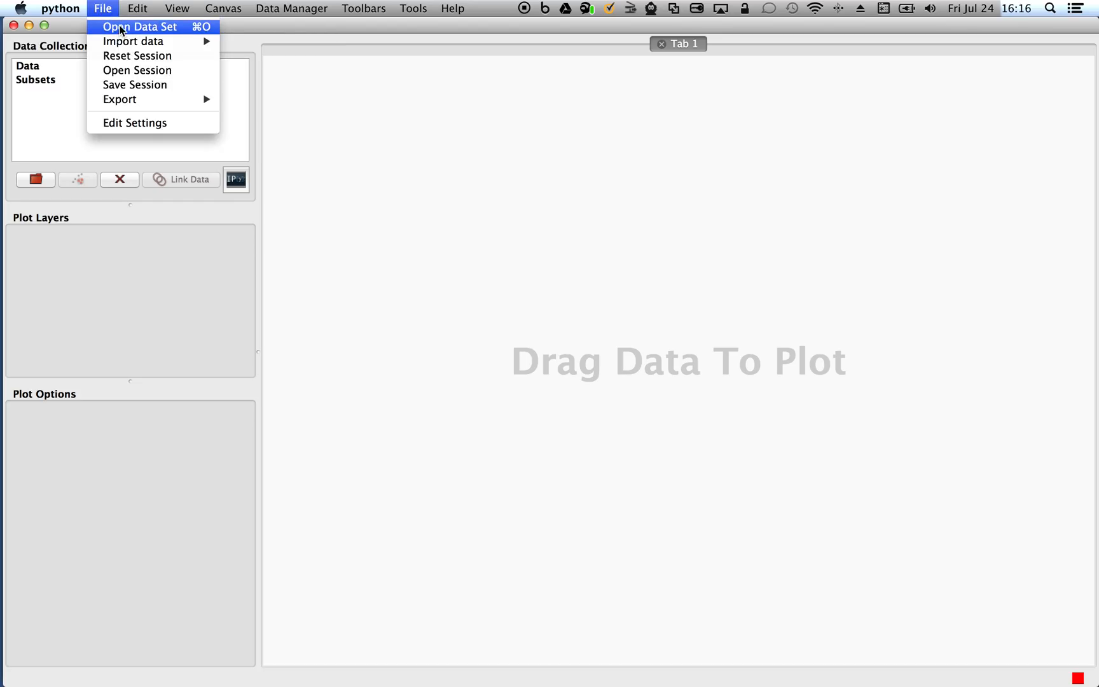
left_click(120, 26)
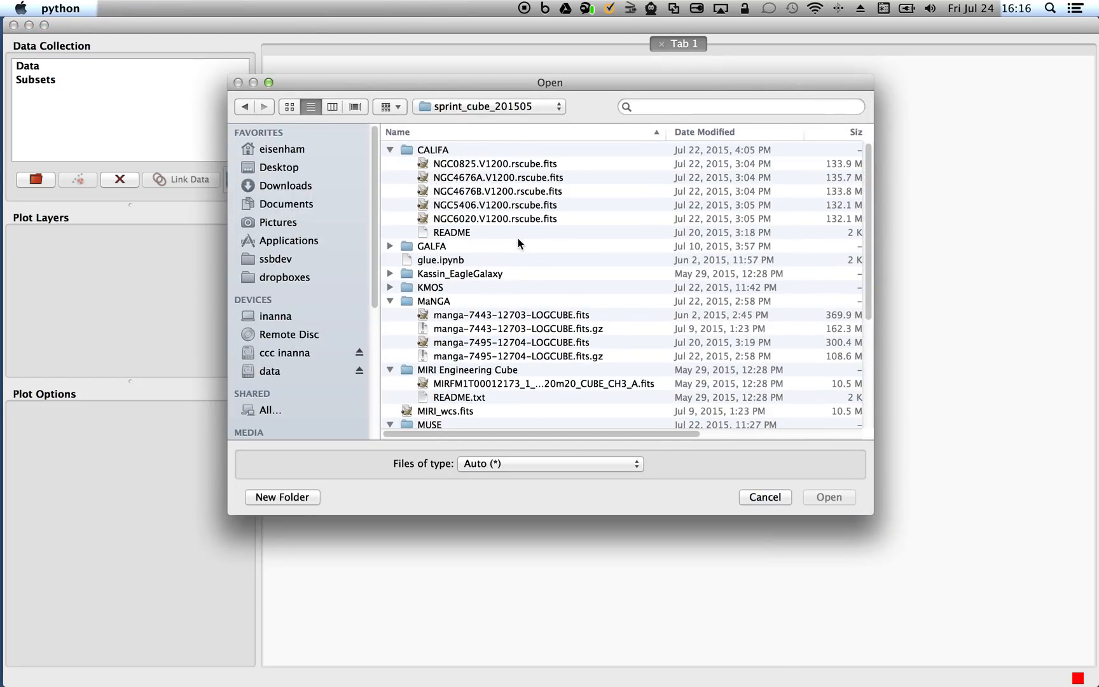
scroll(518, 239, "down", 3)
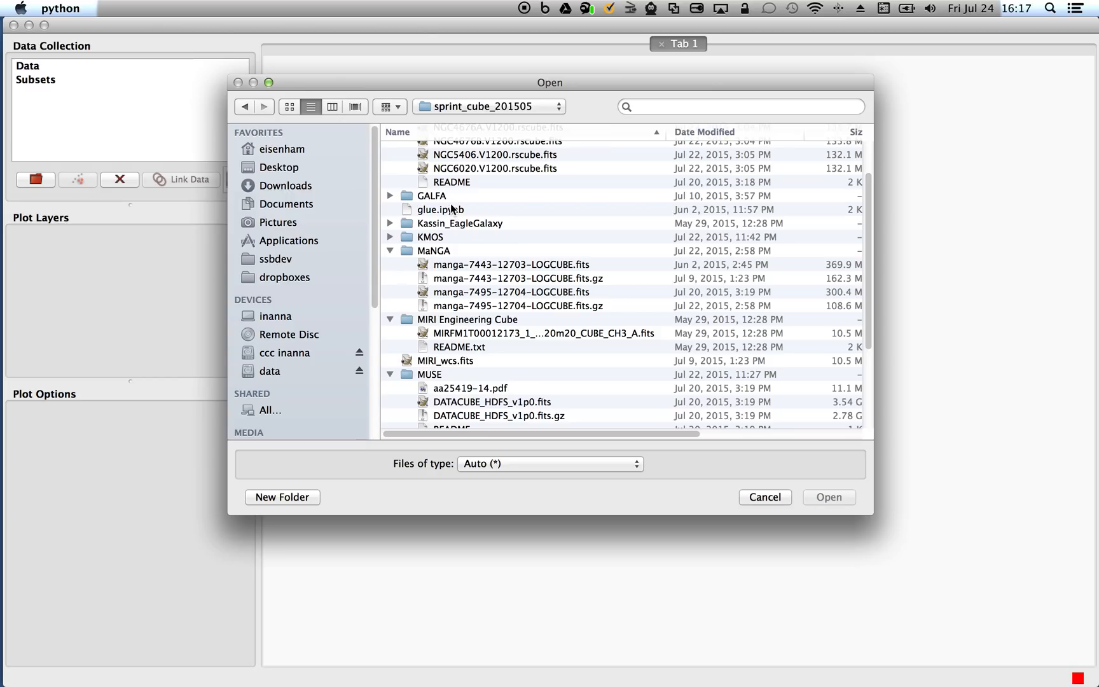
scroll(449, 191, "up", 3)
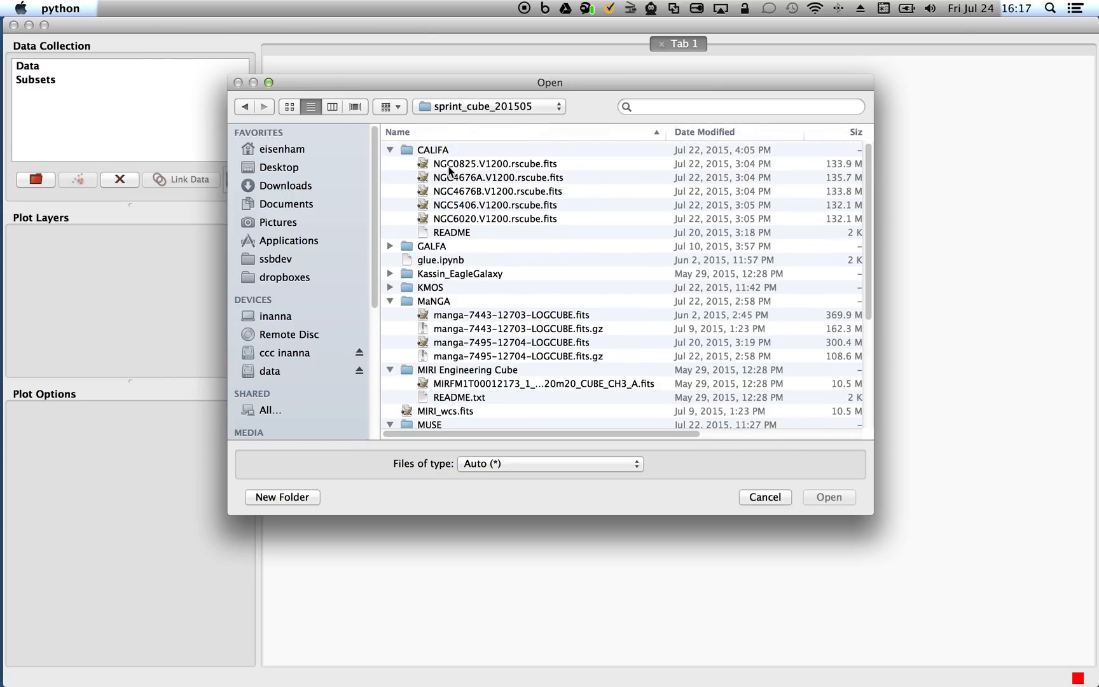
left_click(449, 164)
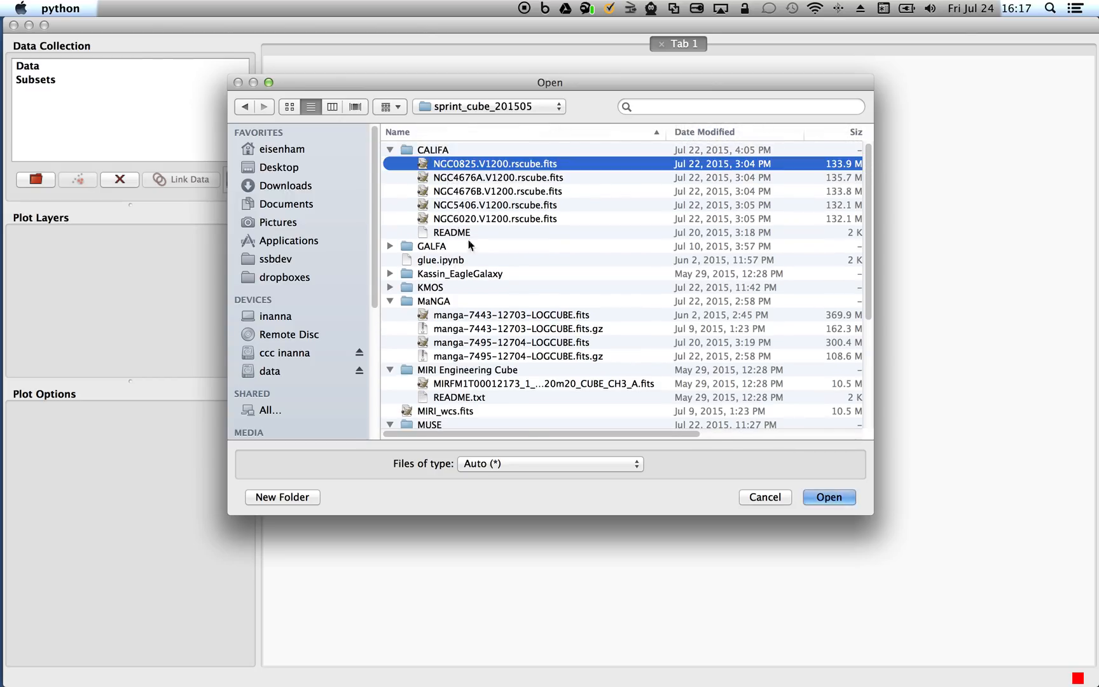
left_click(526, 464)
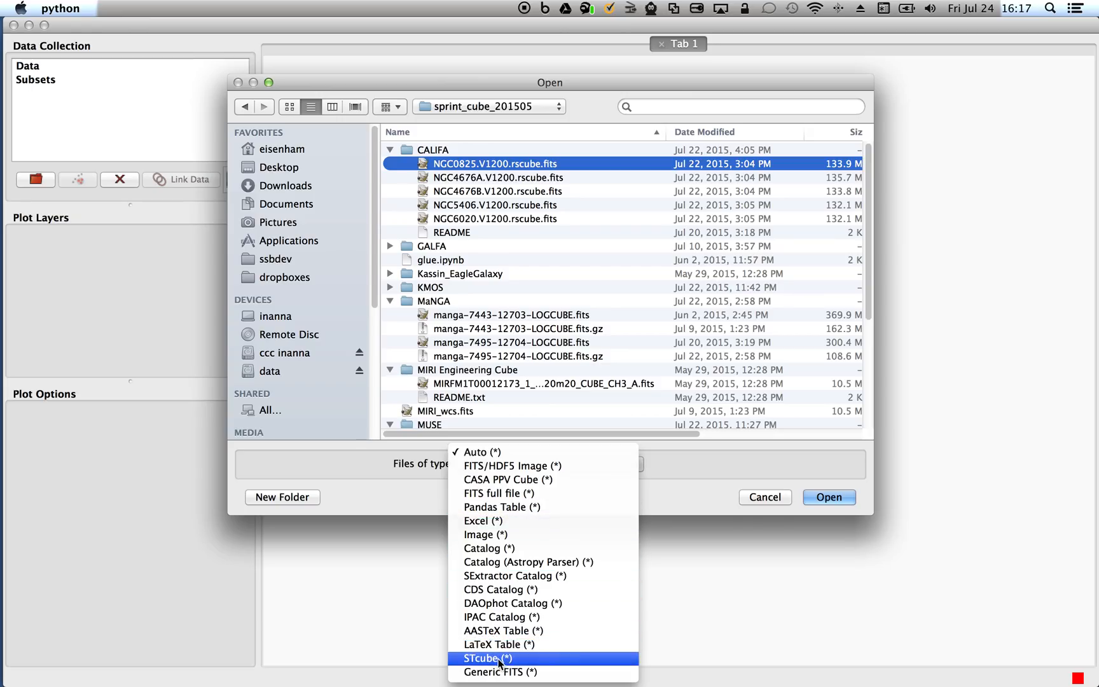
left_click(500, 660)
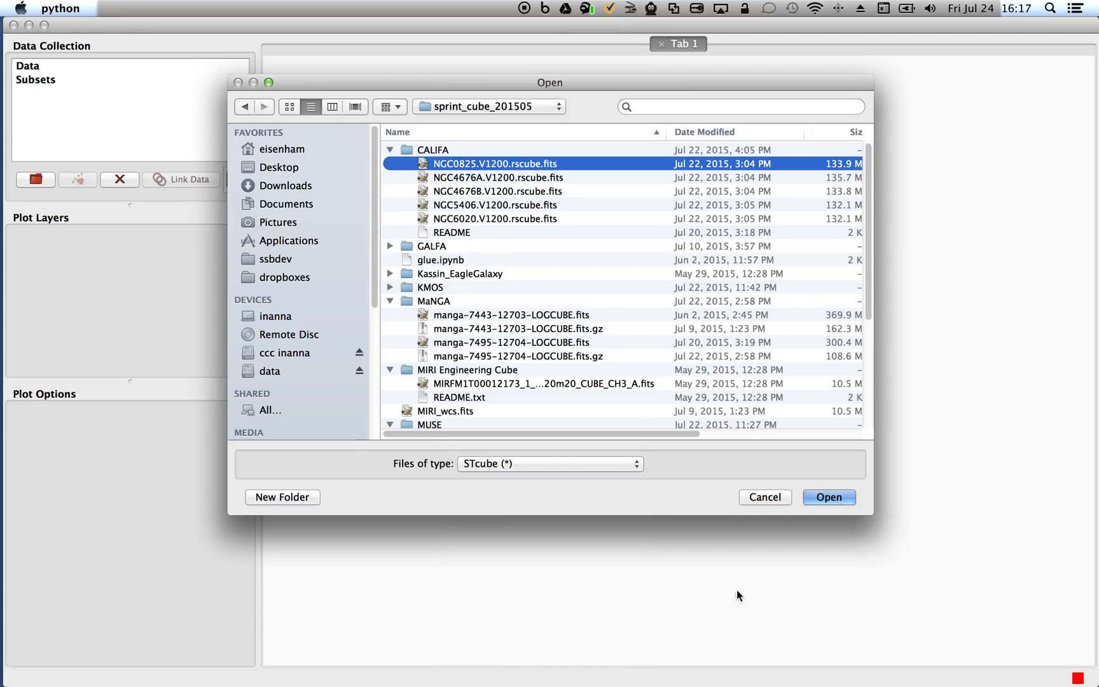
left_click(828, 497)
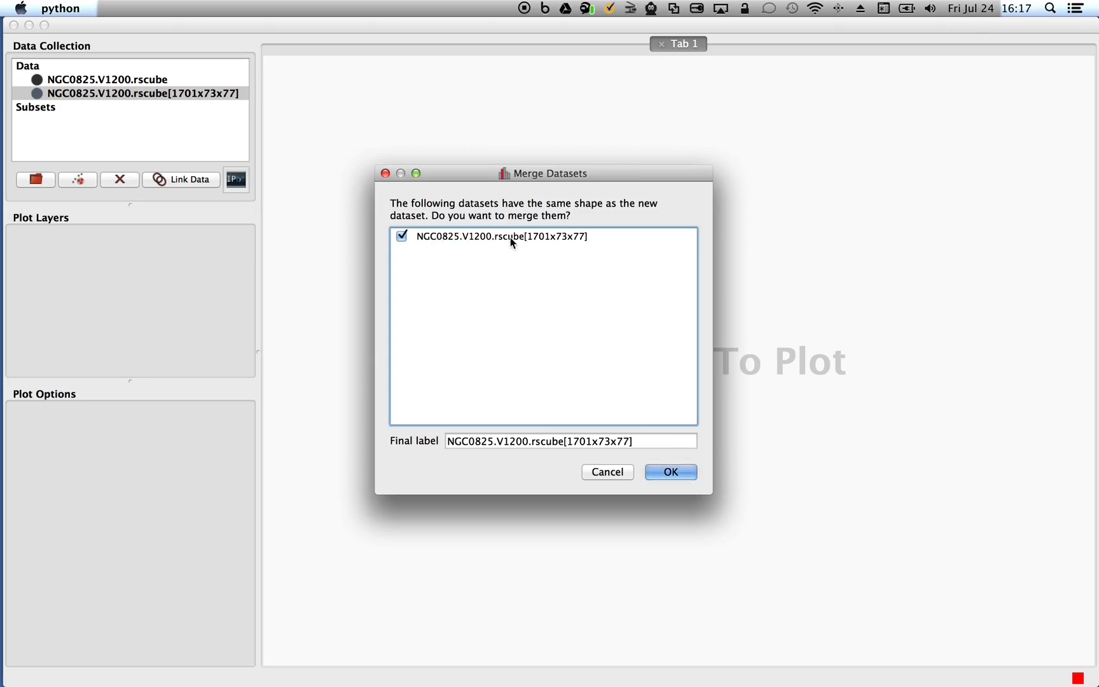
left_click(665, 472)
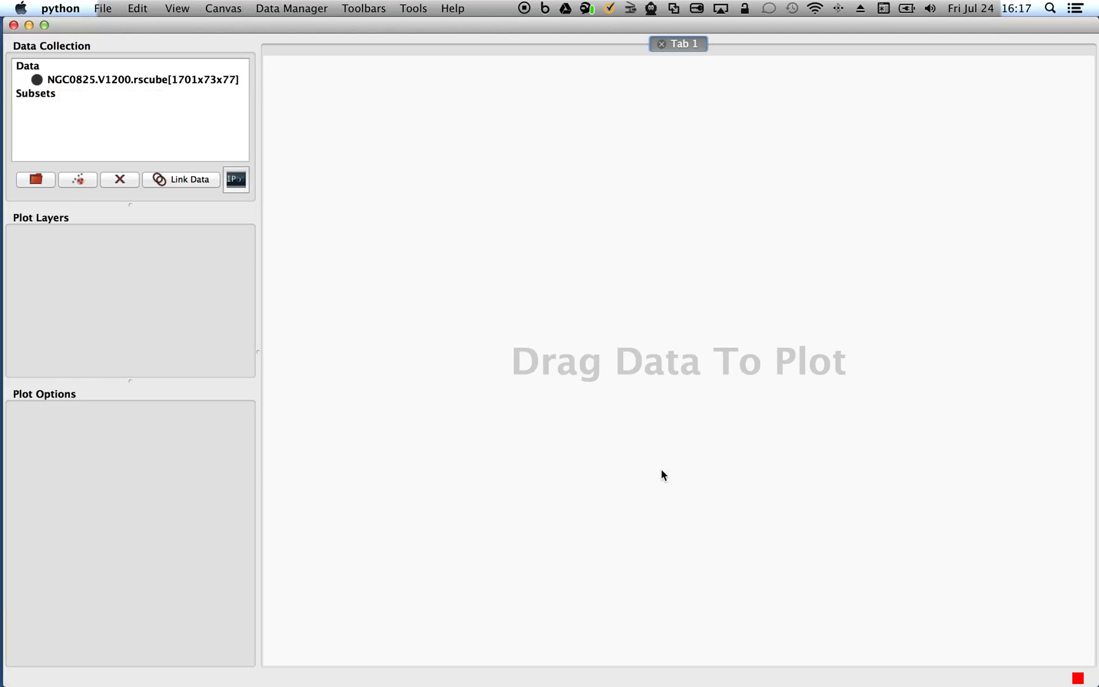
Display the merged NGC0825.V1200.rscube data set in an Image Viewer and enlarge its window.
left_click(144, 80)
left_click_drag(144, 81, 572, 194)
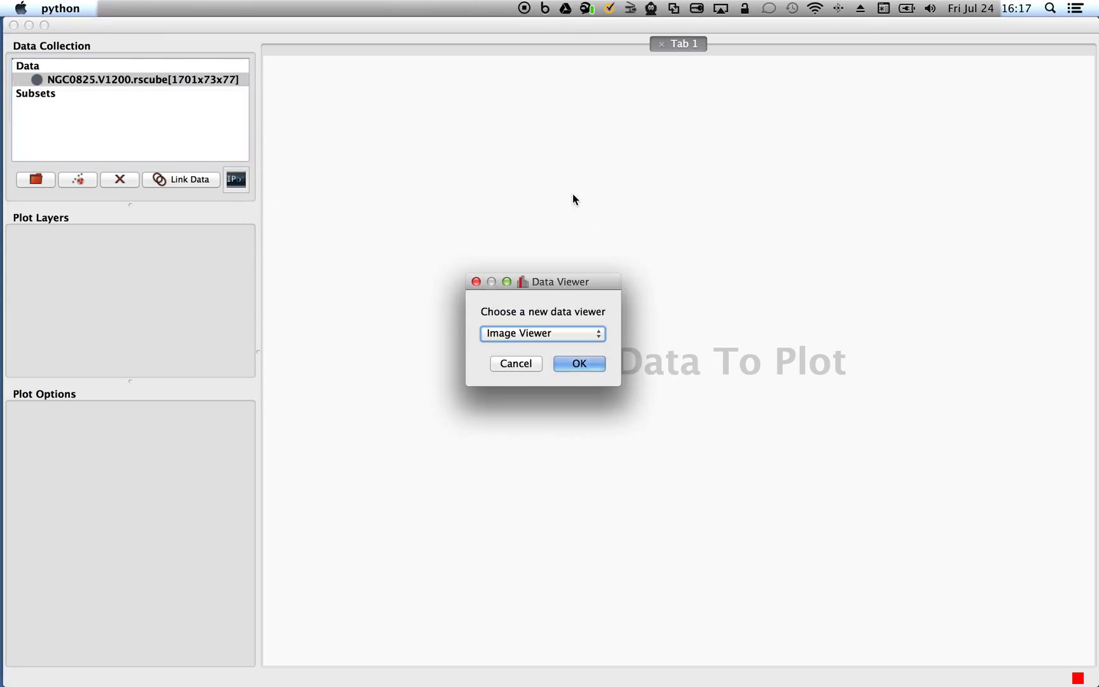
left_click(566, 361)
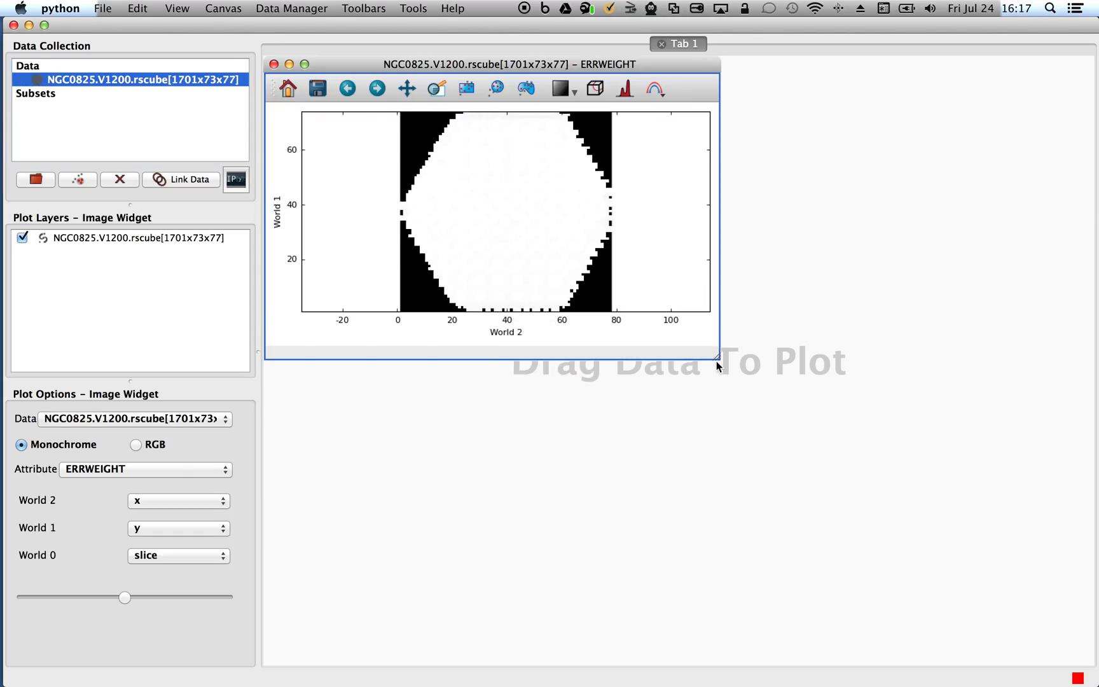
left_click_drag(716, 362, 929, 594)
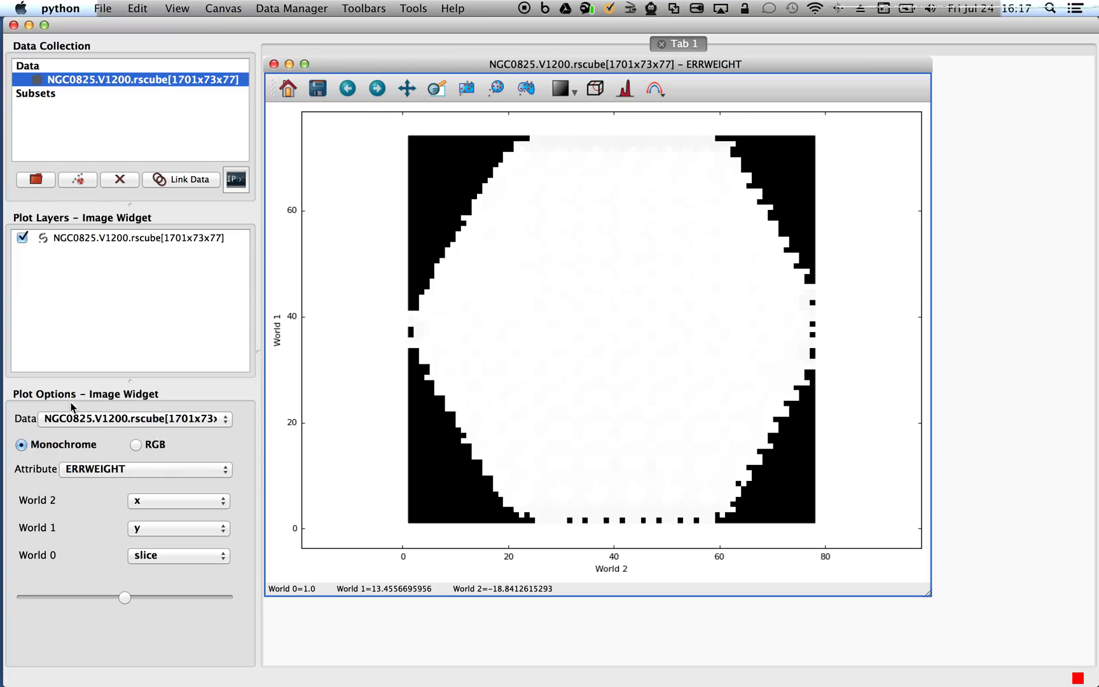
Show the cube attribute of the NGC0825 data set at slice 789.
left_click(89, 471)
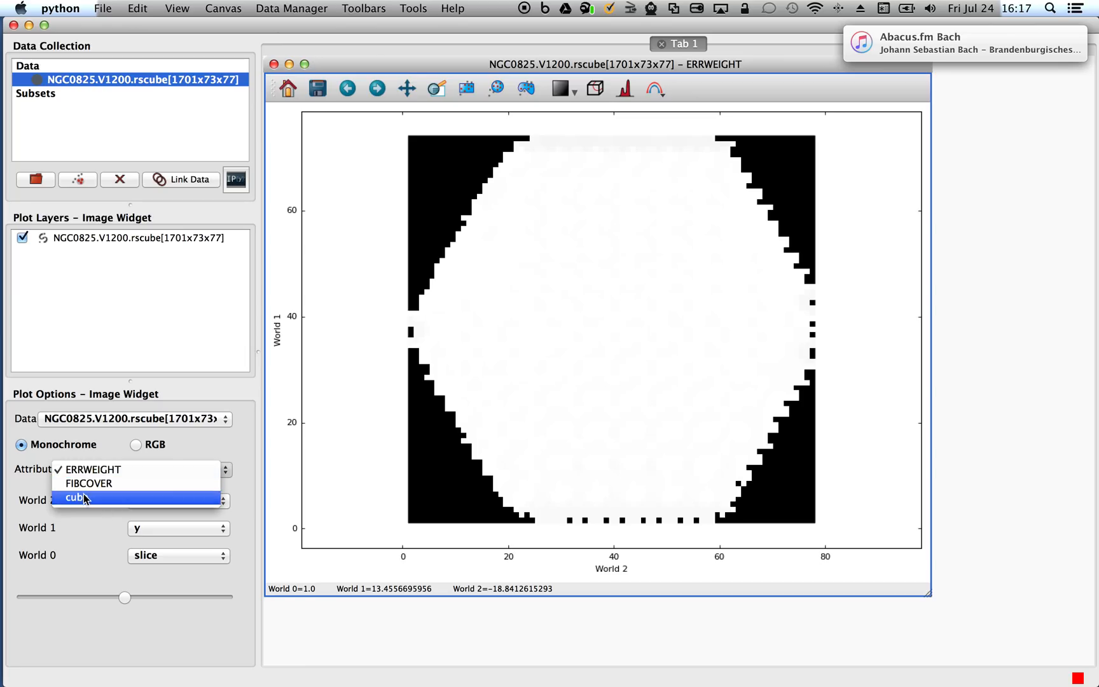
left_click(84, 499)
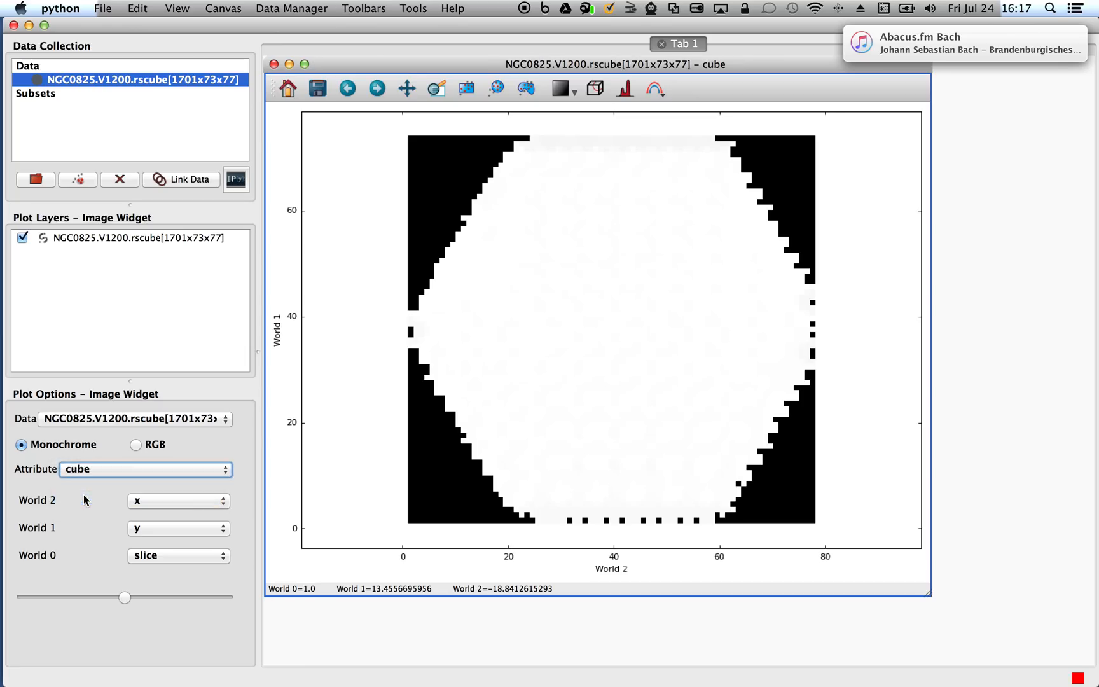
mouse_move(123, 599)
left_mouse_down()
mouse_move(86, 614)
mouse_move(51, 601)
mouse_move(197, 596)
mouse_move(117, 597)
left_mouse_up()
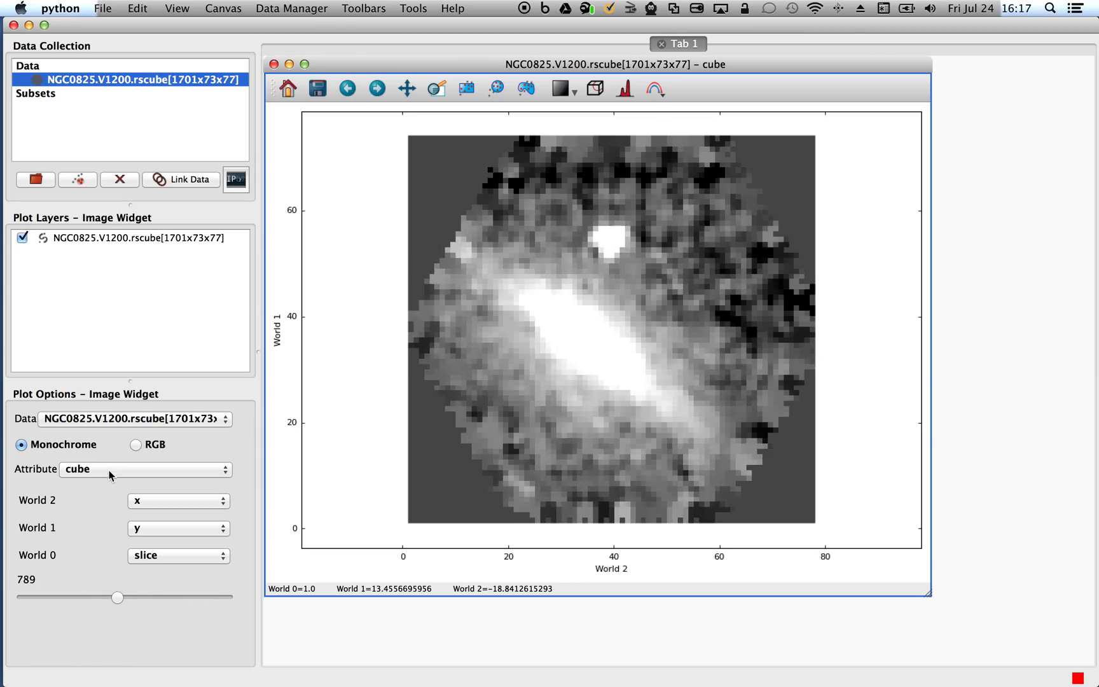
Show the FIBCOVER attribute of the NGC0825 data set at slice 1232.
left_click(109, 470)
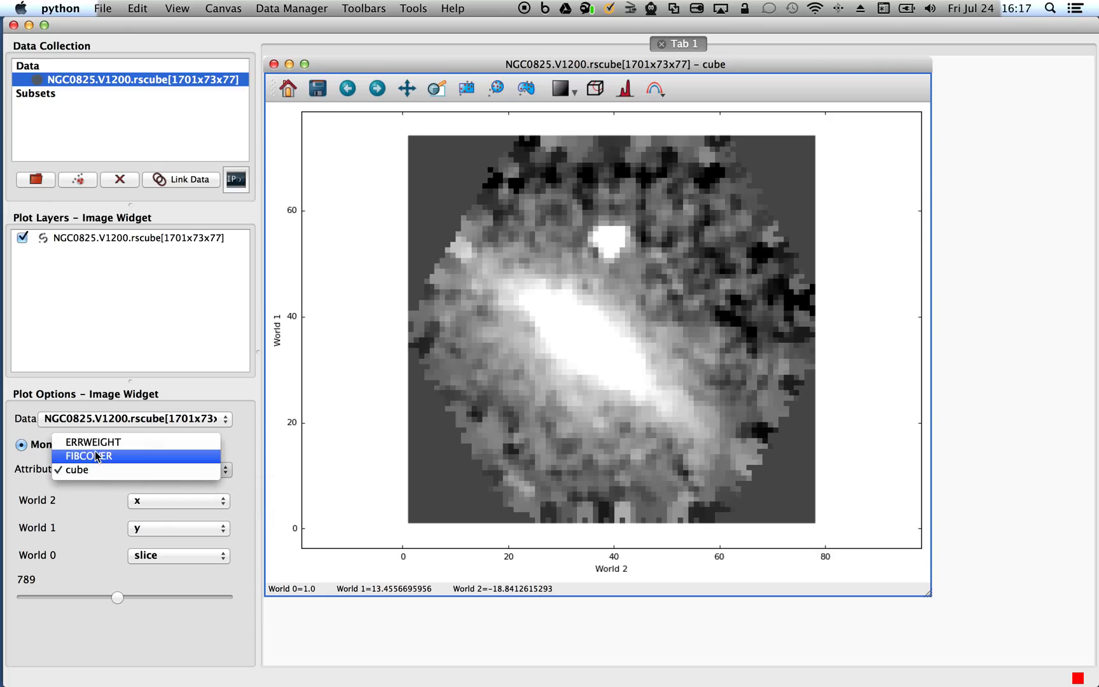
left_click(97, 456)
left_click_drag(118, 599, 170, 602)
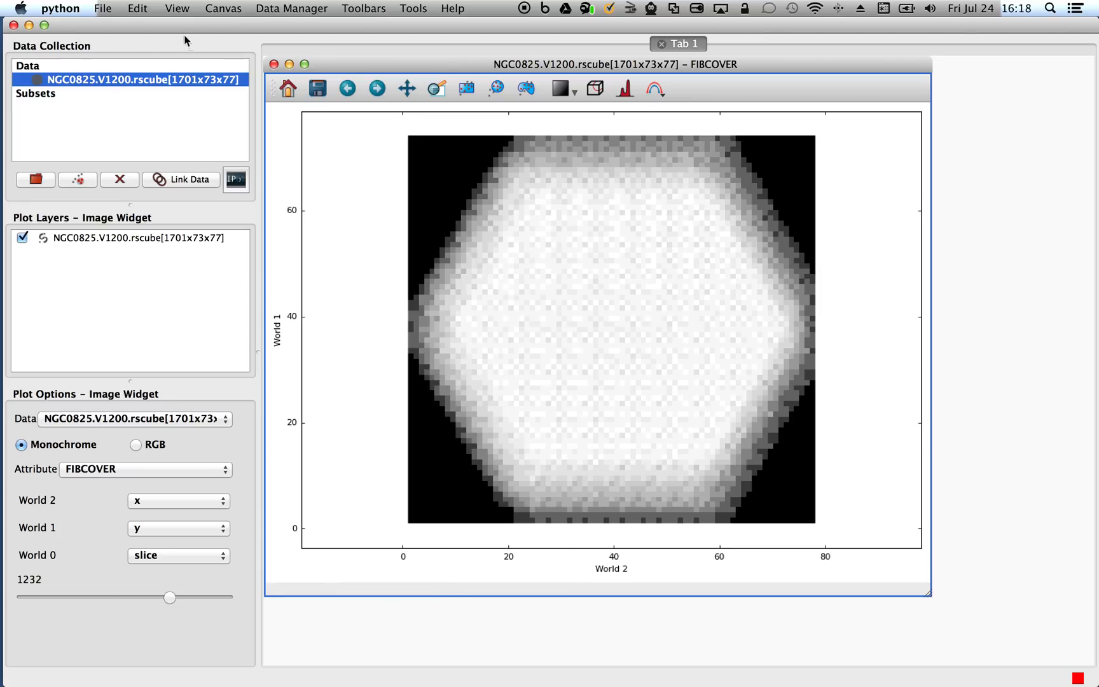
Replace the loaded data set with manga-7495-12704-LOGCUBE.fits from the MaNGA folder, read as STcube.
left_click(119, 179)
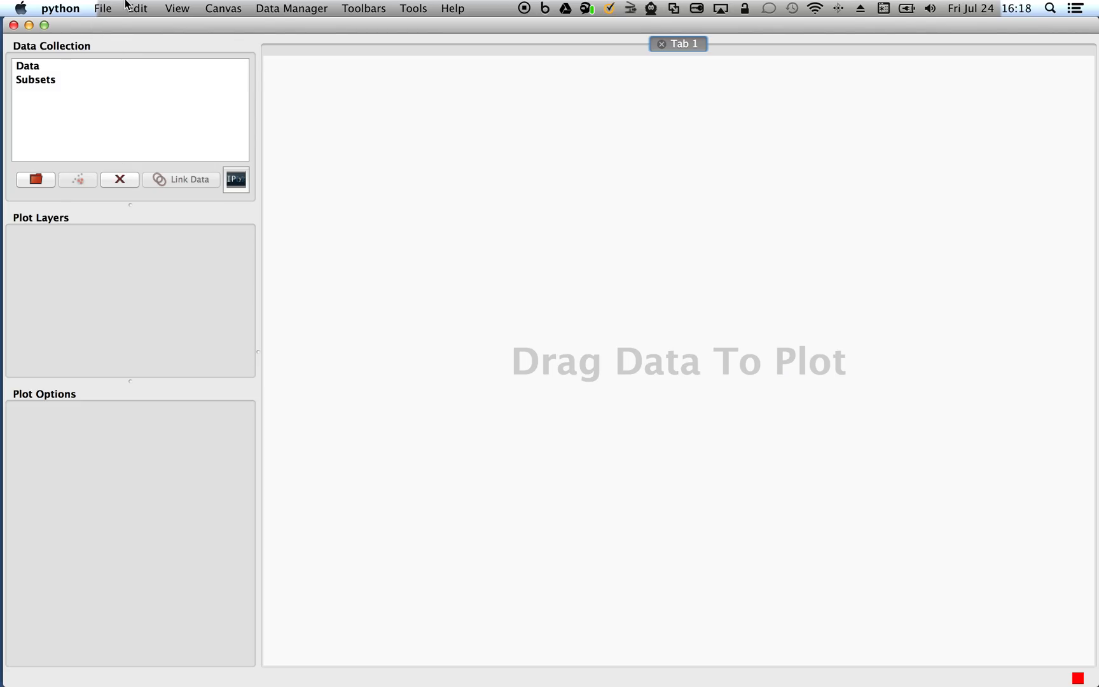
left_click(103, 10)
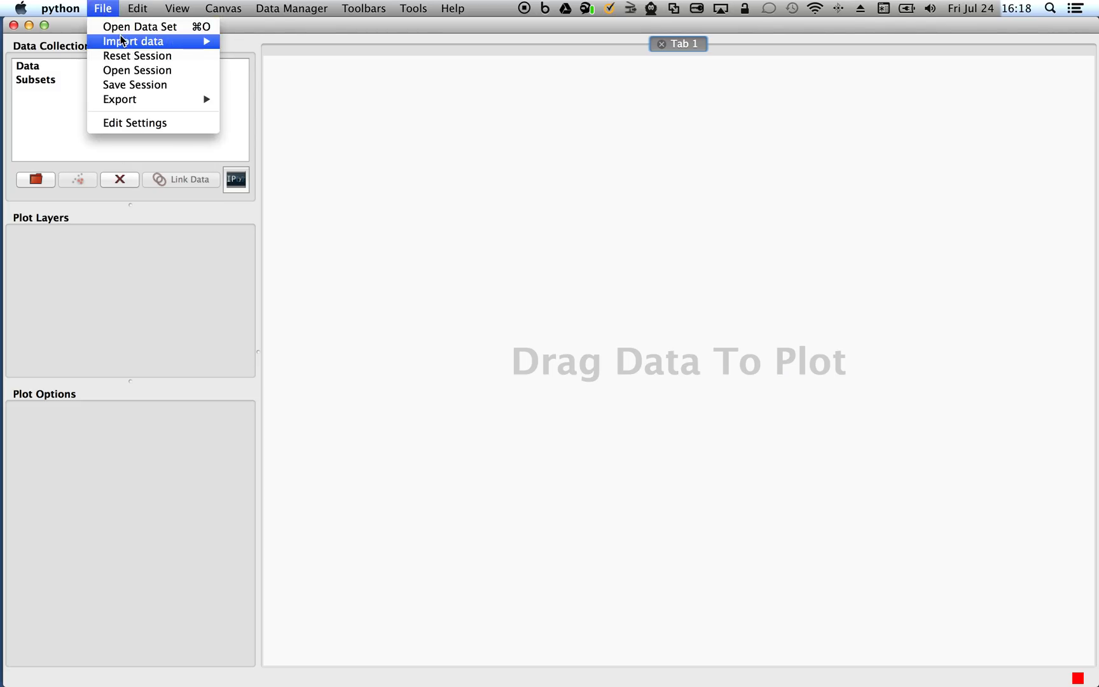
left_click(123, 29)
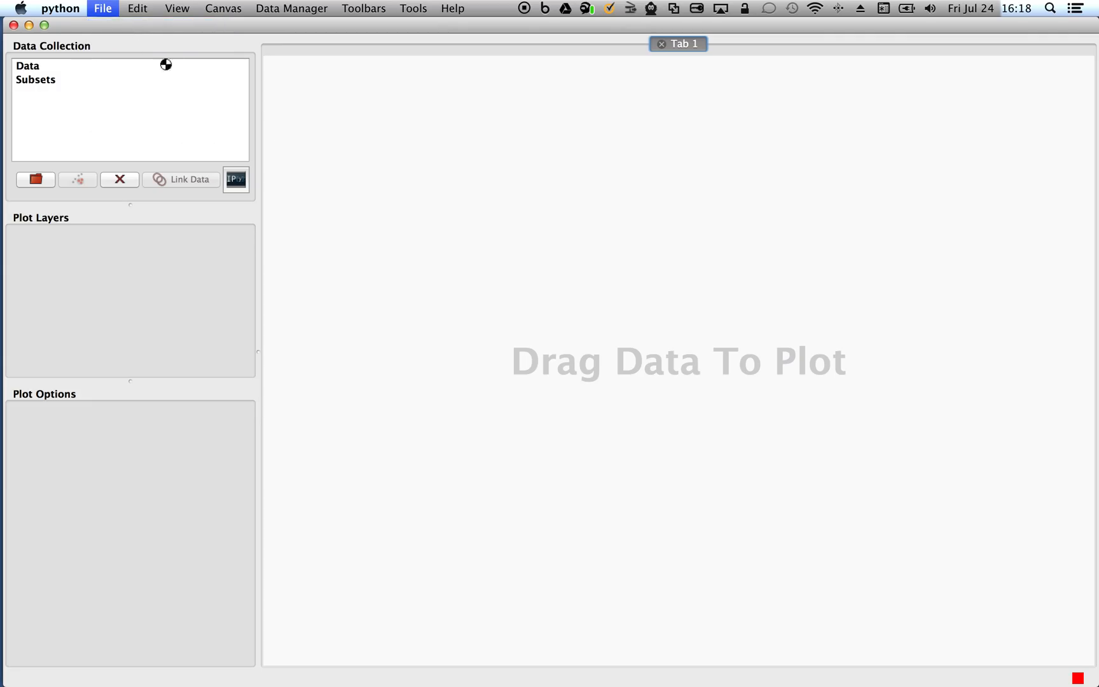
left_click(472, 290)
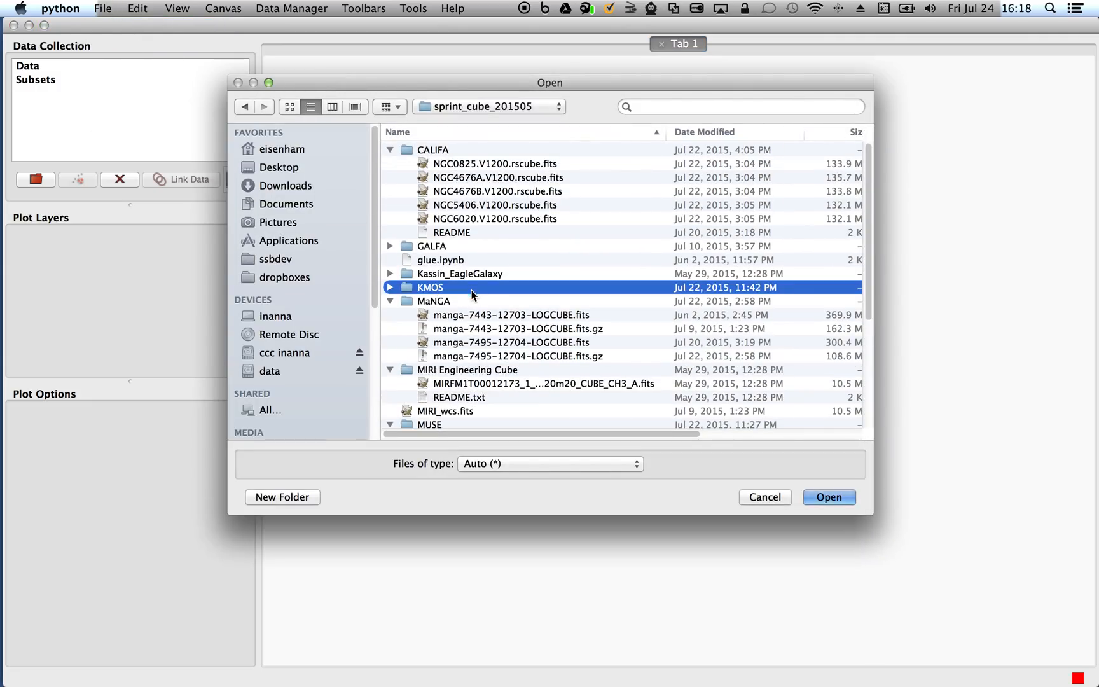
left_click(476, 341)
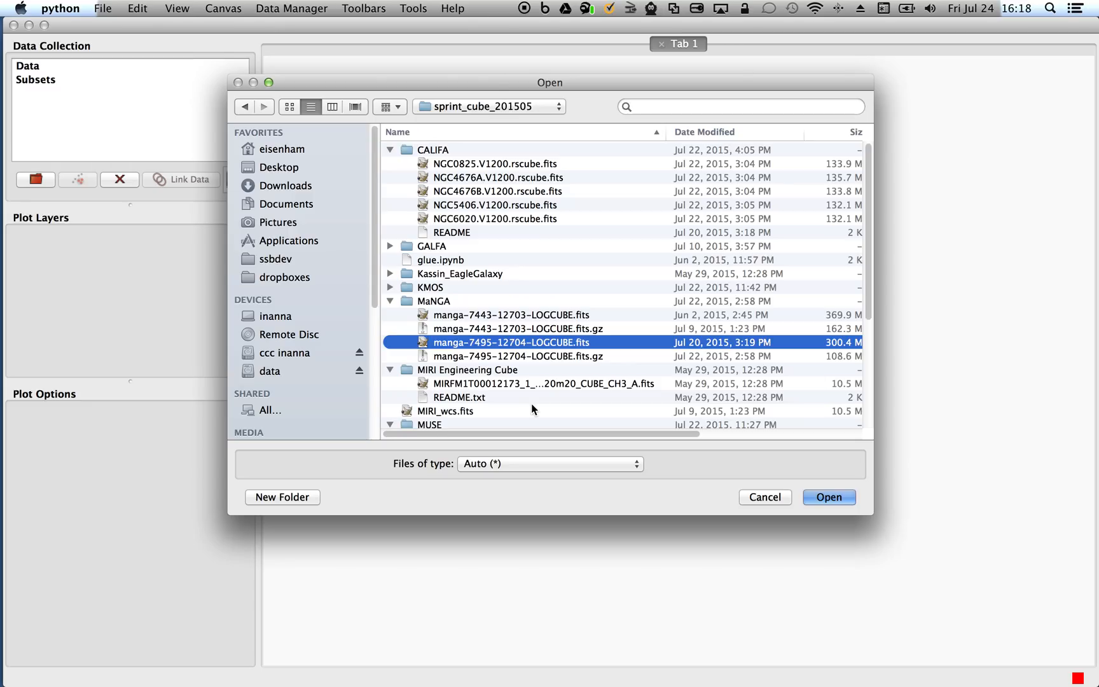
scroll(531, 404, "down", 1)
left_click(533, 466)
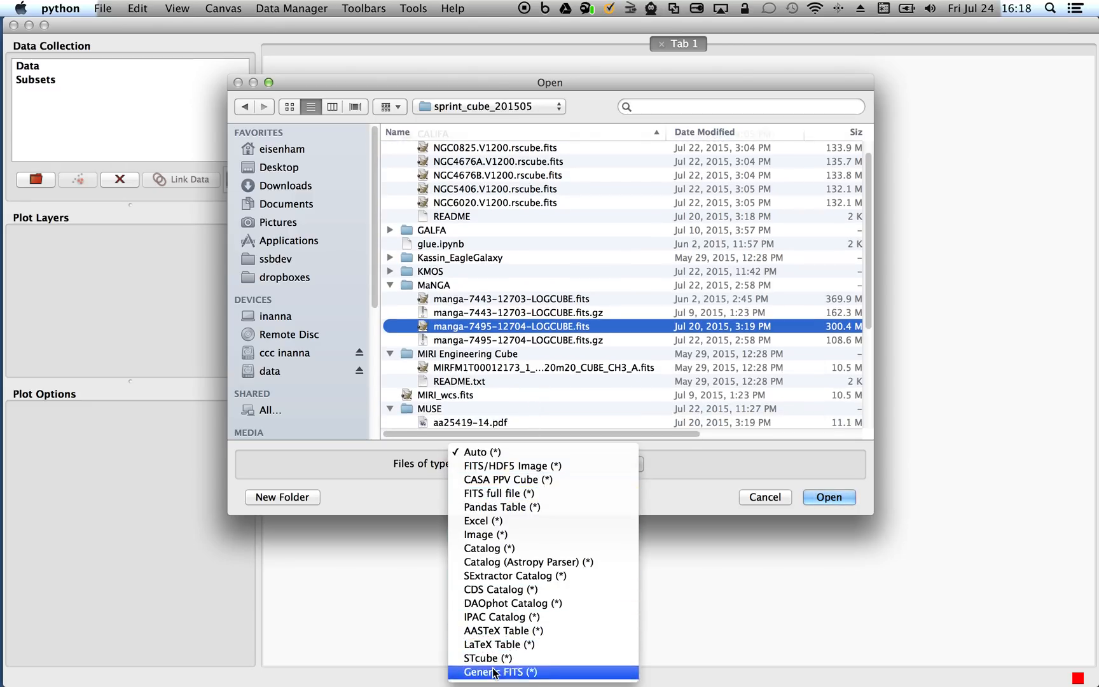
left_click(493, 659)
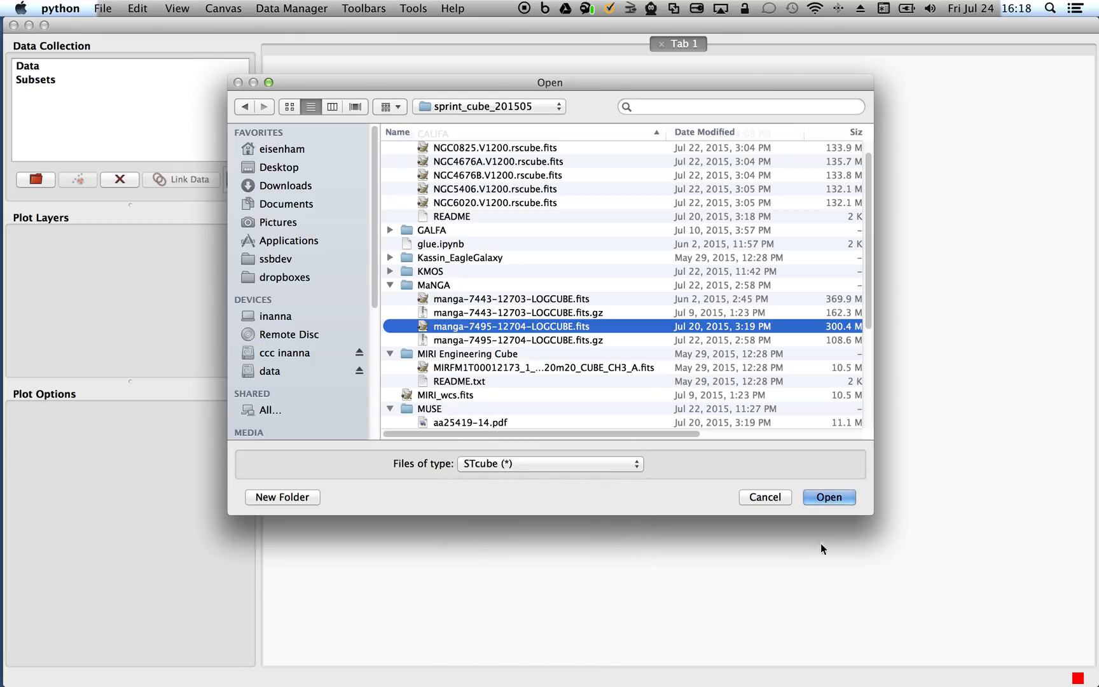
left_click(833, 497)
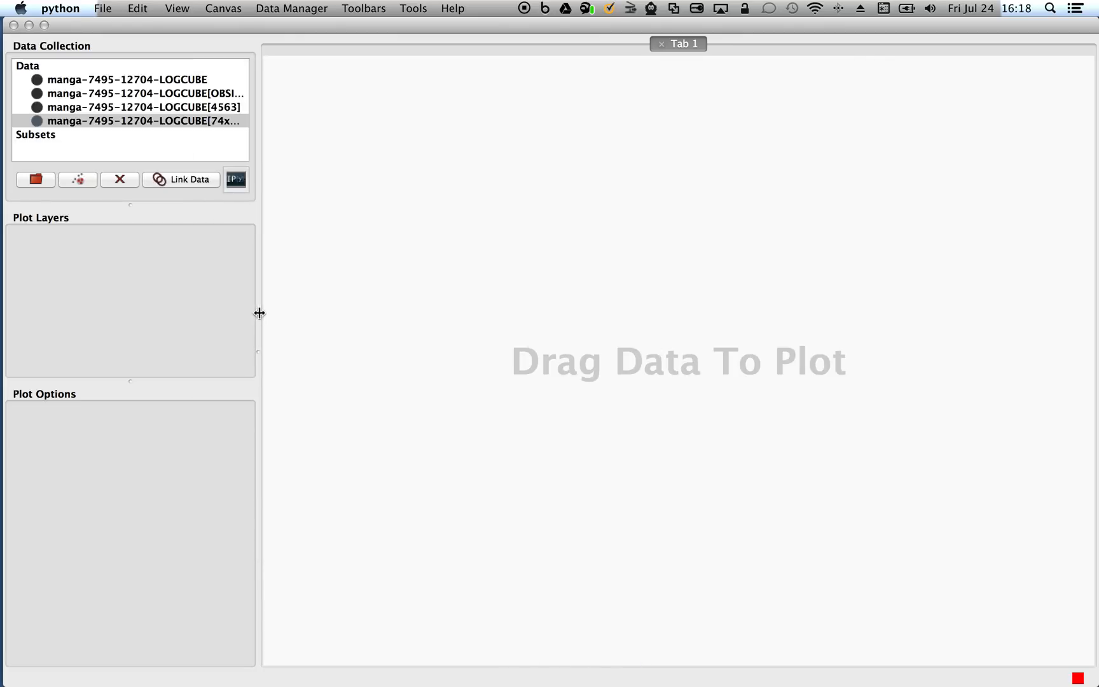
Widen the data collection area and display the manga-7495-12704-LOGCUBE cube in an Image Viewer at slice 3190.
left_click_drag(260, 313, 338, 321)
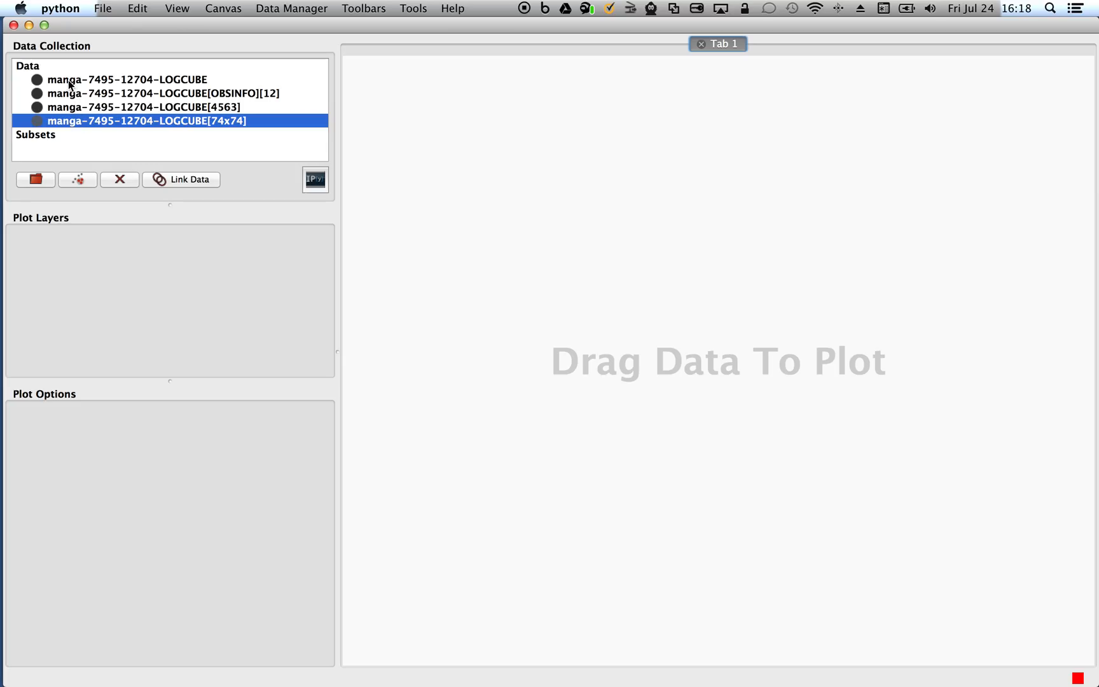
left_click_drag(68, 83, 609, 236)
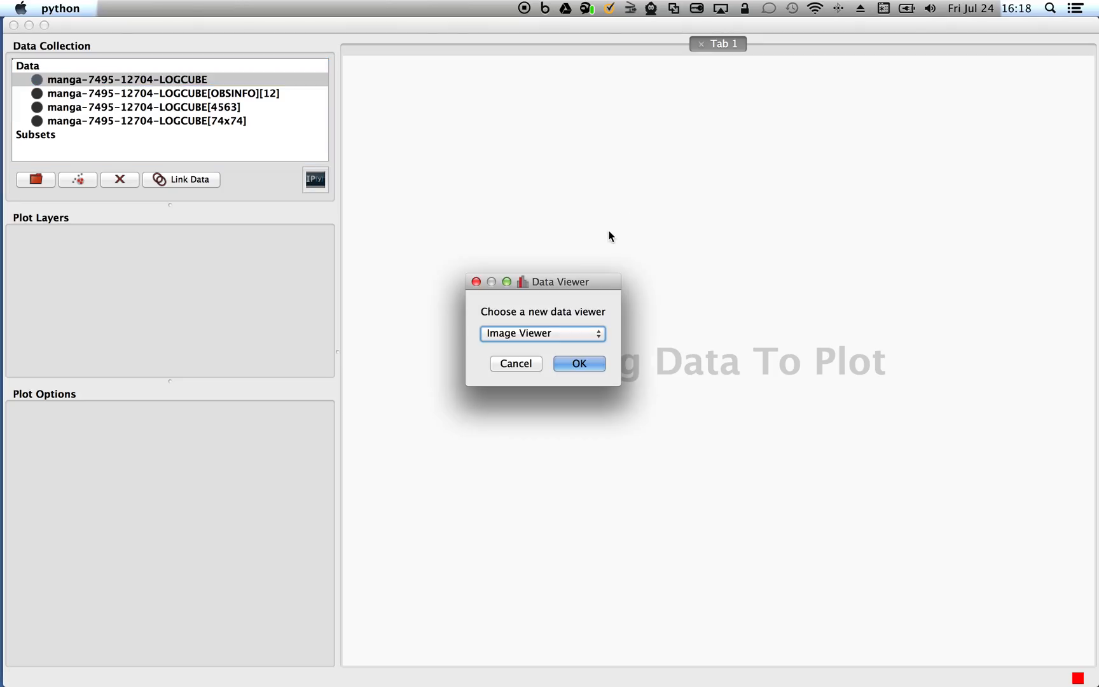
left_click(579, 365)
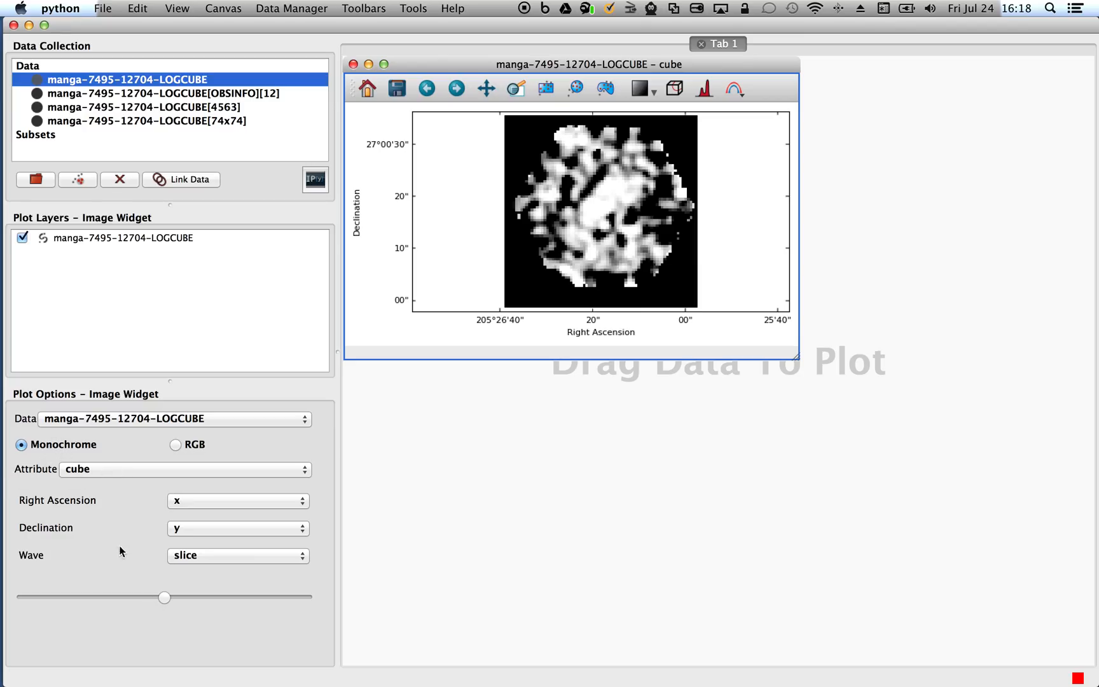
left_click_drag(164, 598, 220, 601)
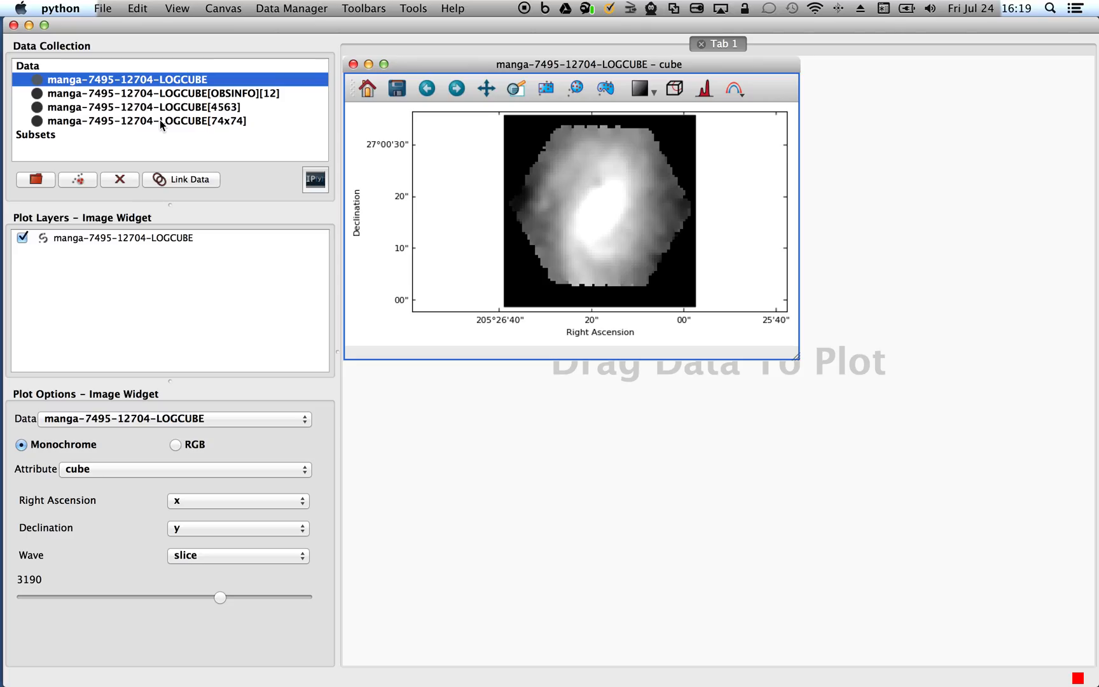
Display the manga-7495-12704-LOGCUBE[74x74] data set in a second Image Viewer and move its window to the middle of the canvas.
left_click_drag(161, 124, 599, 437)
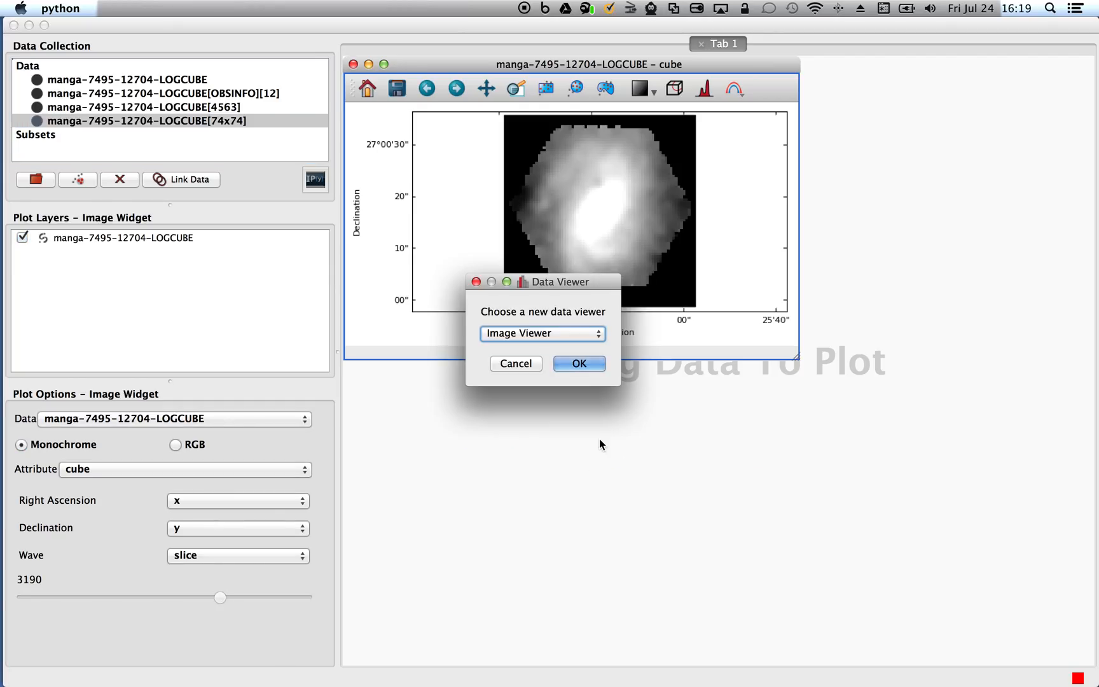
left_click(572, 364)
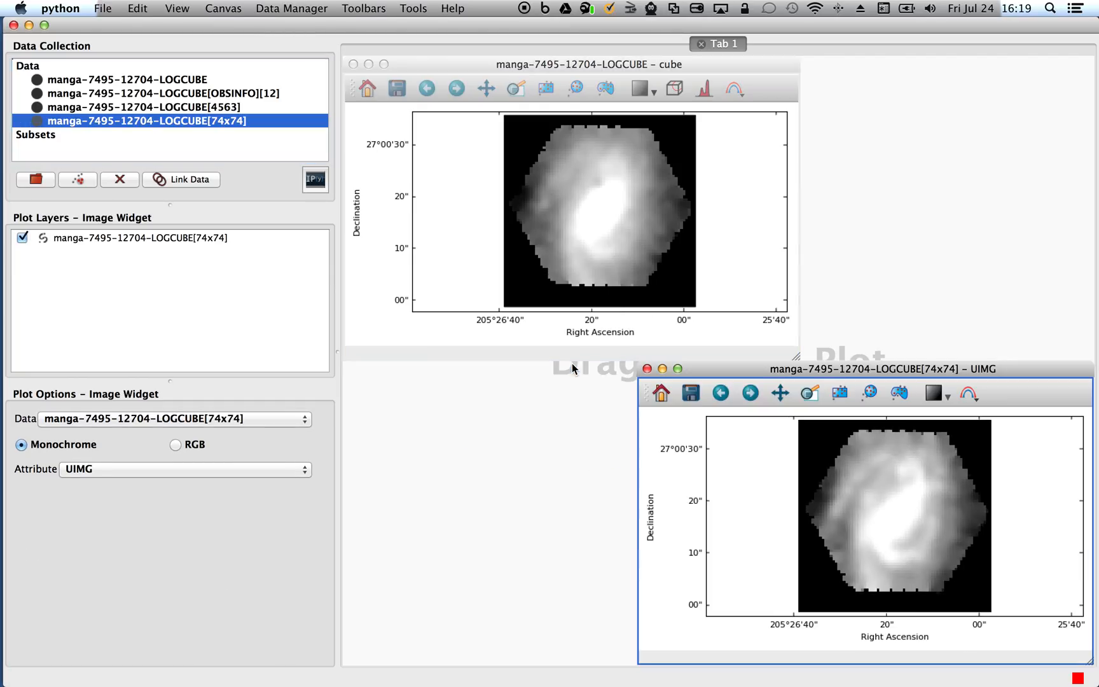
left_click_drag(828, 363, 625, 219)
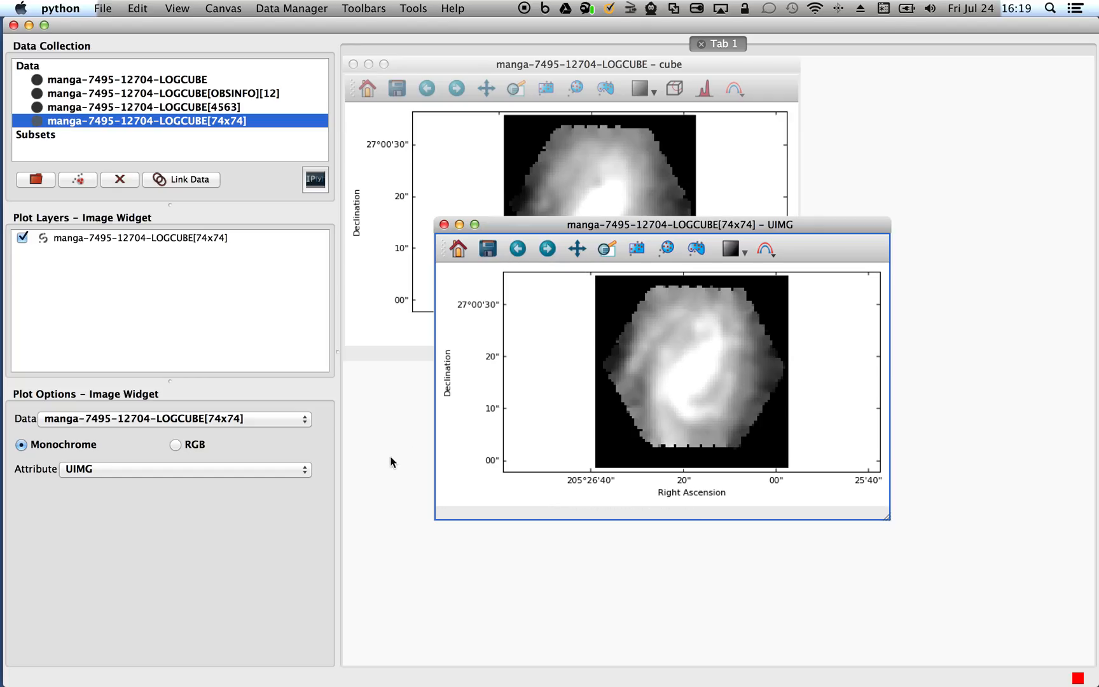
Show the IIMG attribute of the 74x74 data set, followed by its GPSF attribute.
left_click(178, 471)
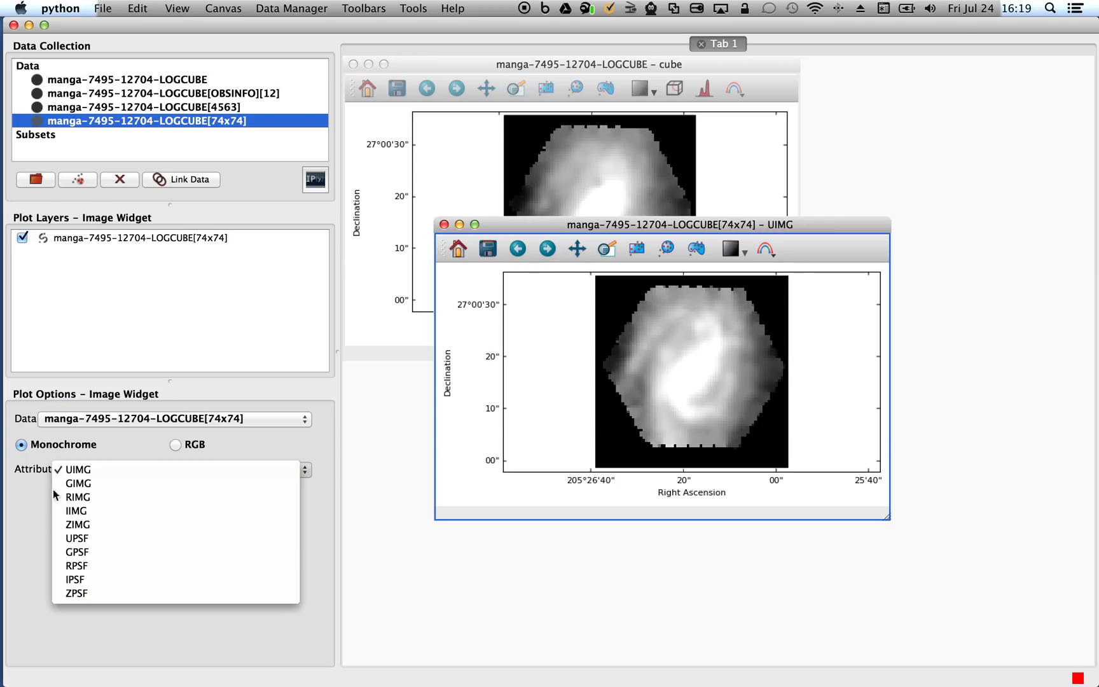
left_click(76, 511)
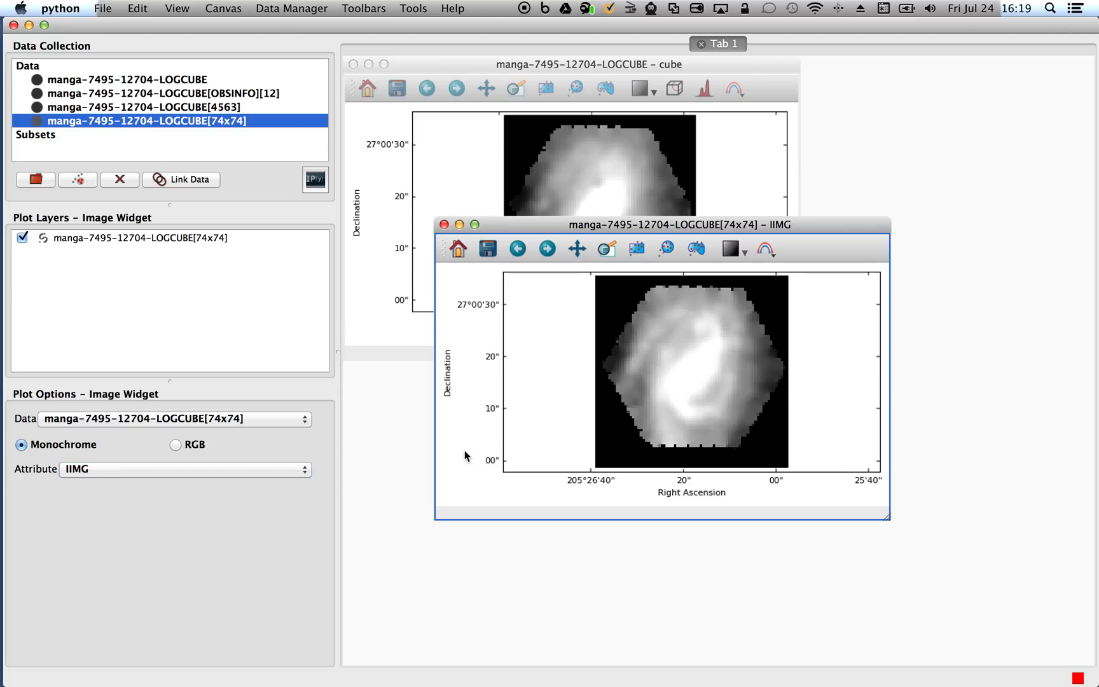
left_click(143, 468)
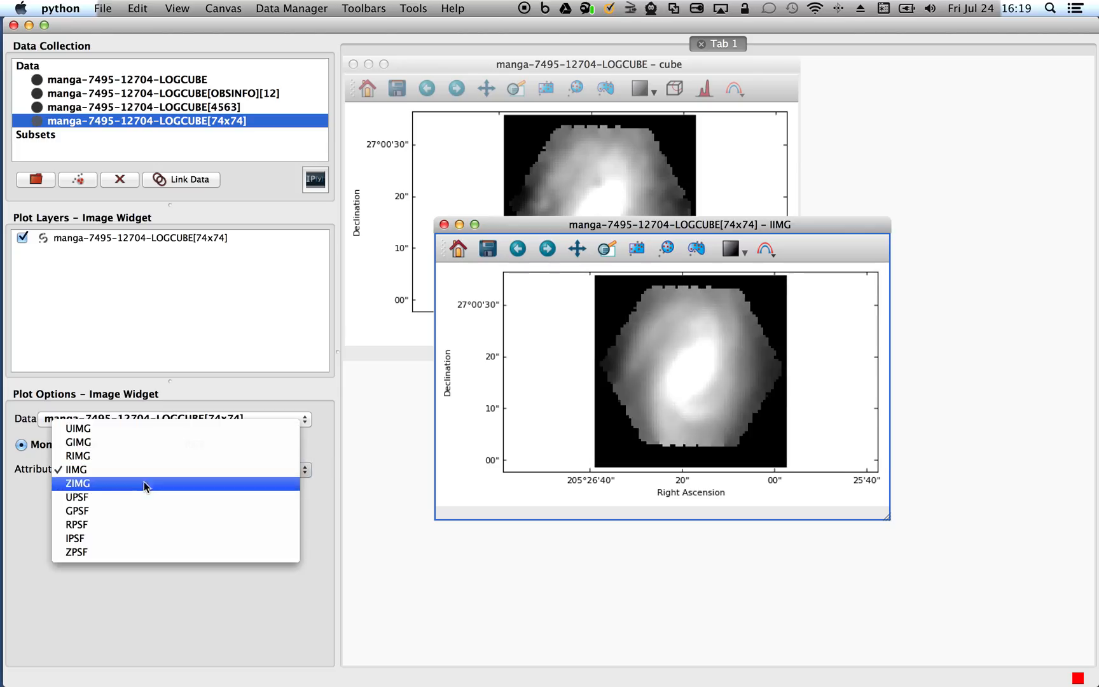
left_click(118, 513)
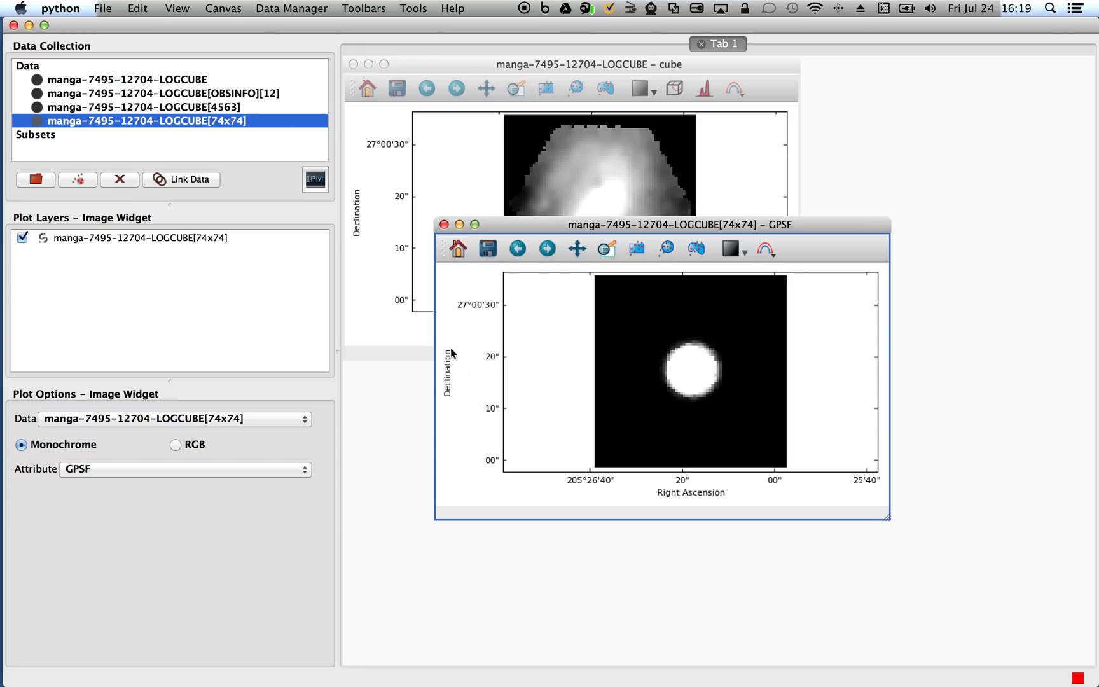
Display the manga-7495-12704-LOGCUBE[4563] data set as a Scatter Plot and move its window partly over the GPSF image.
left_click(164, 109)
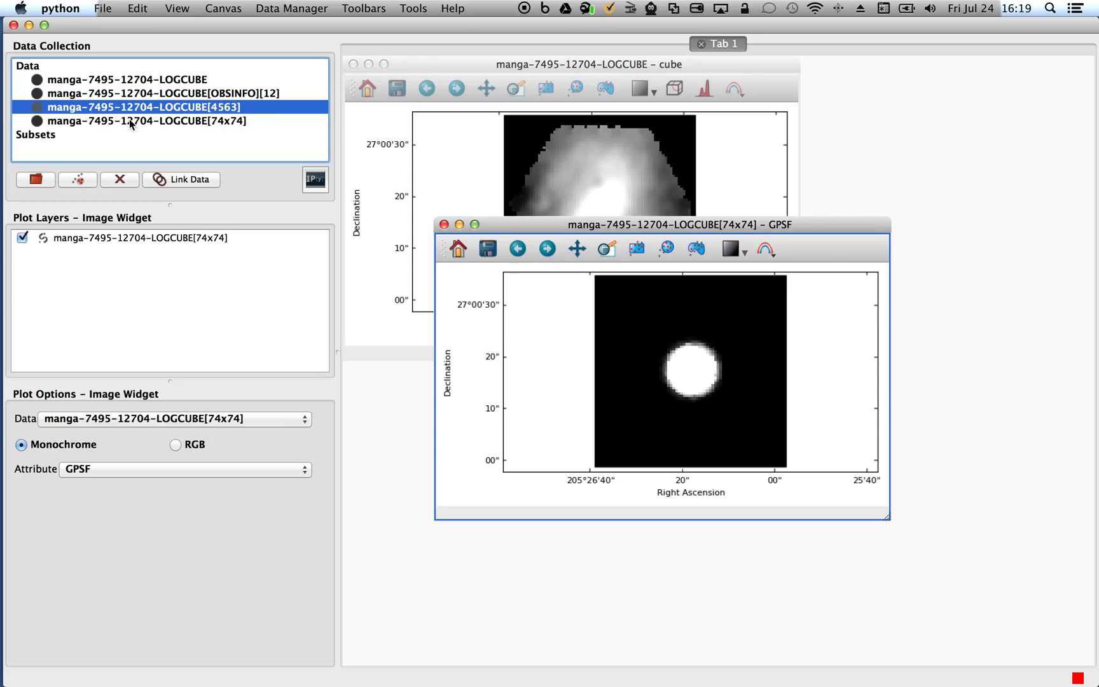
left_click_drag(125, 110, 584, 545)
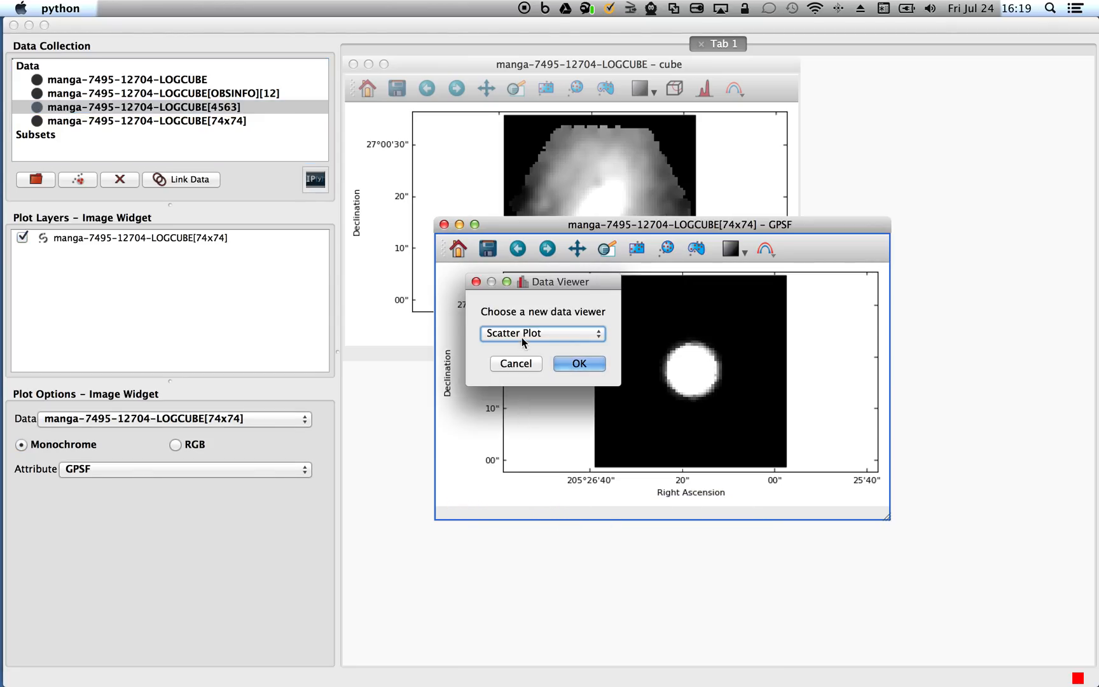
left_click(589, 365)
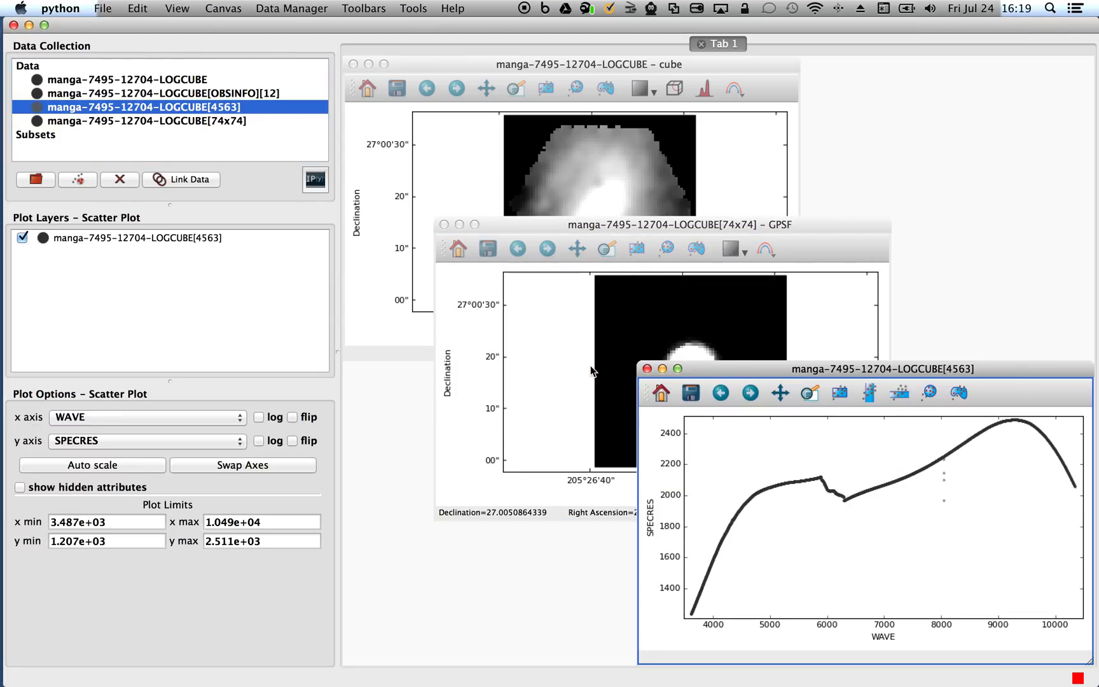
left_click_drag(714, 368, 574, 229)
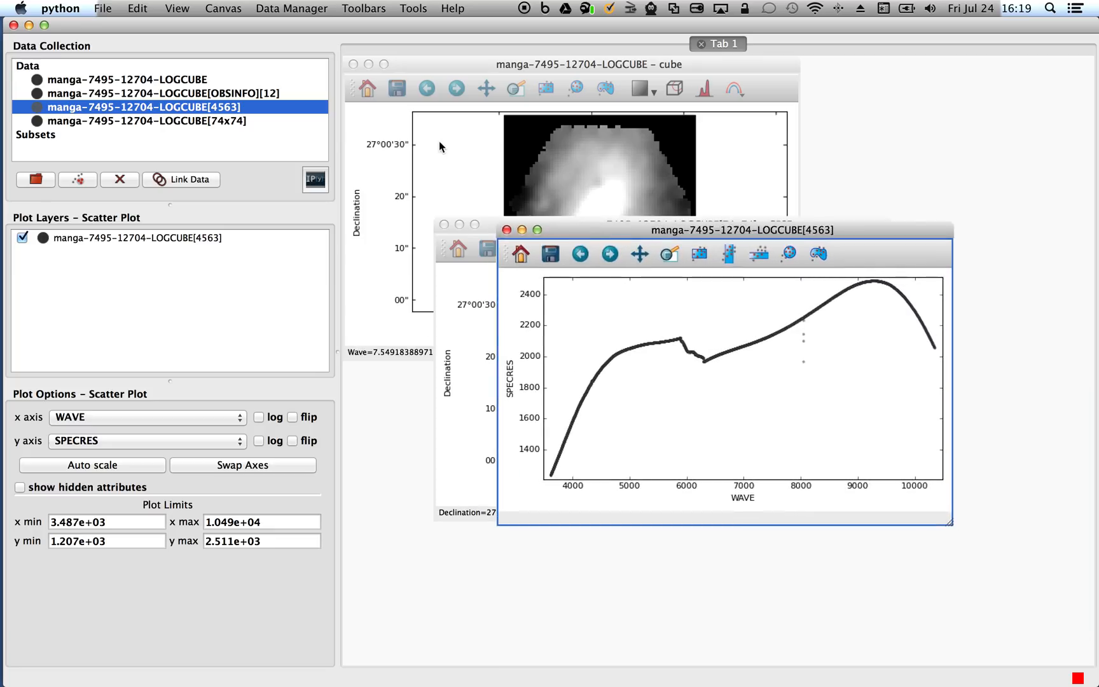
Display the manga-7495-12704-LOGCUBE[OBSINFO][12] data set in a Binary Table viewer.
left_click(163, 95)
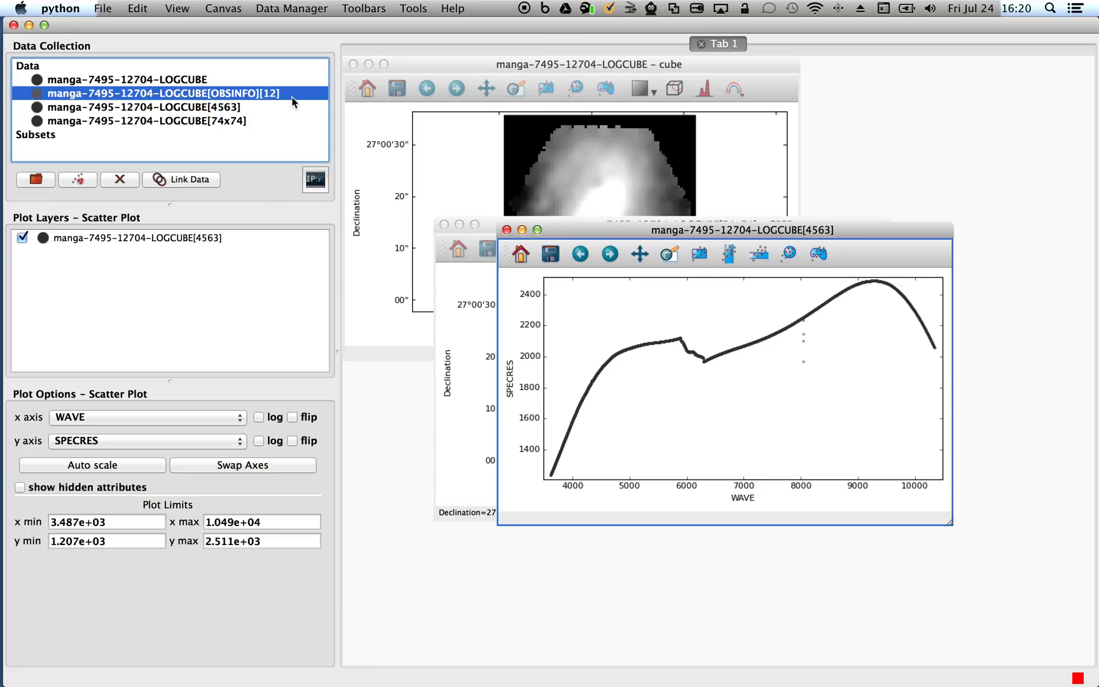
left_click_drag(170, 96, 583, 569)
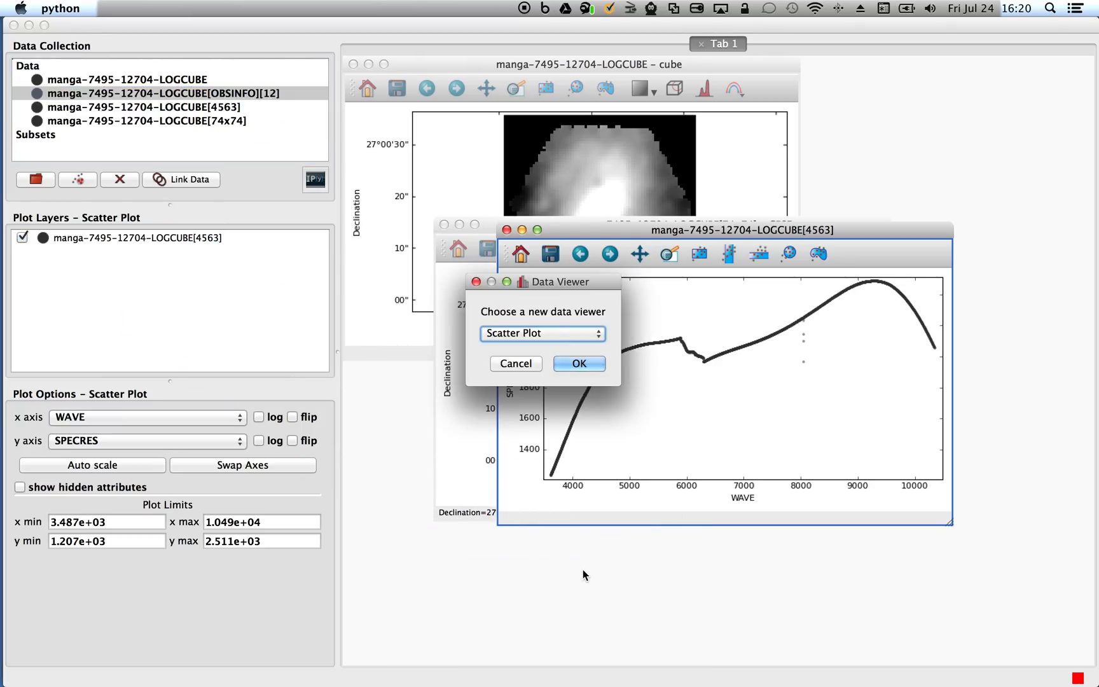
left_click(547, 334)
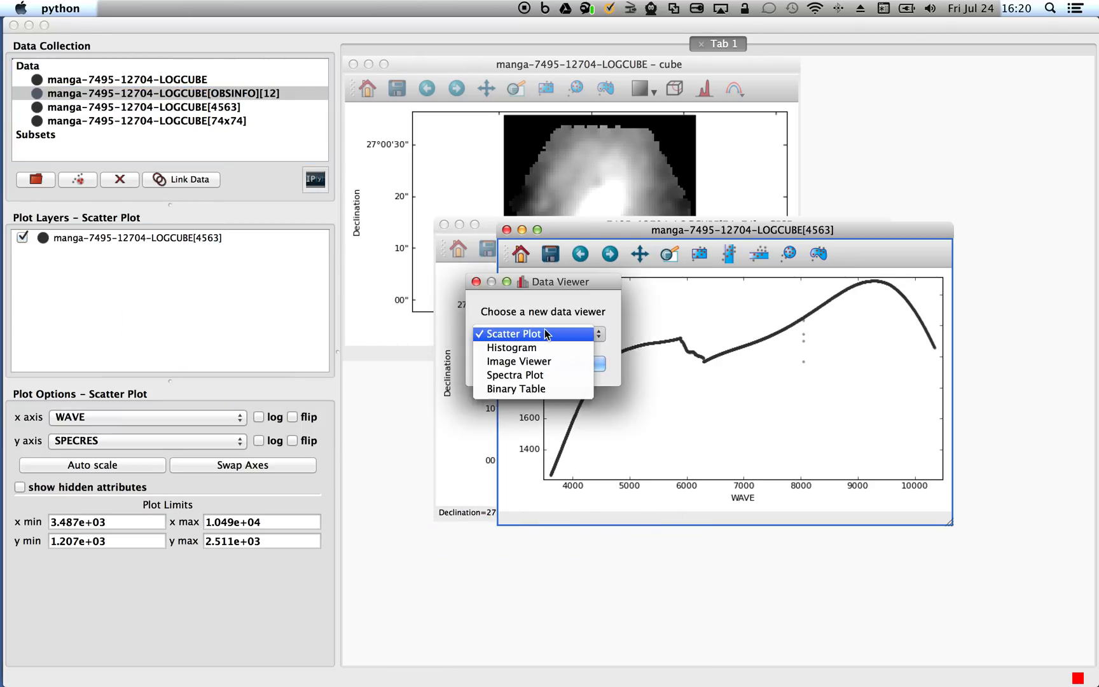
left_click(505, 391)
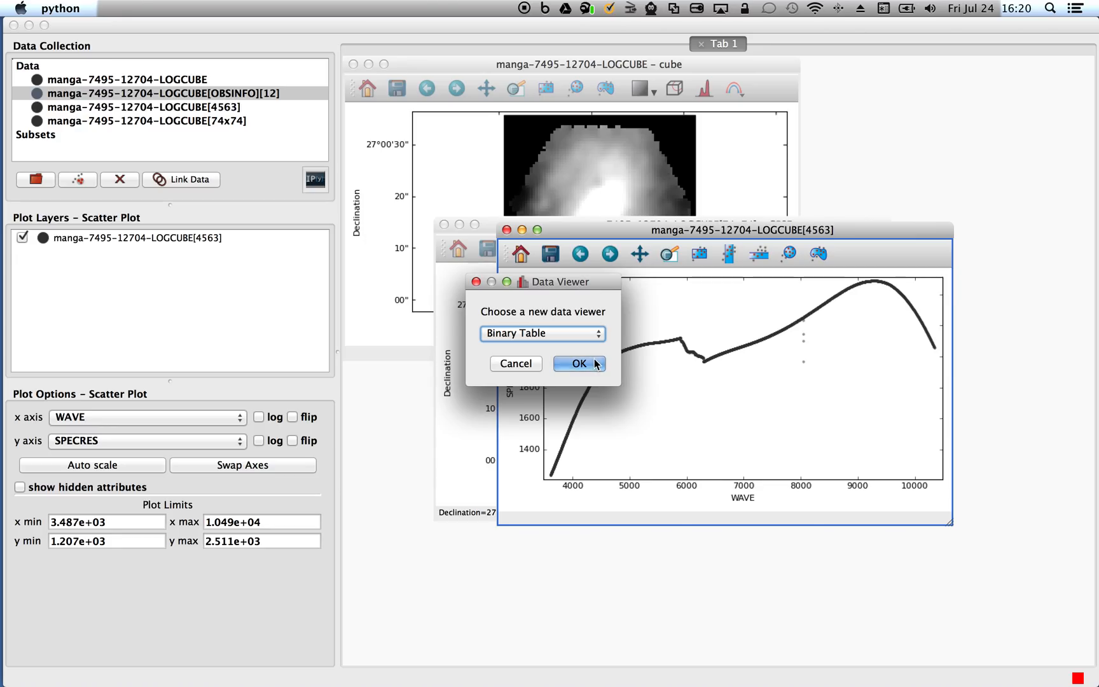
left_click(596, 363)
Place the Binary Table window just below the cube image's title bar, enlarge it and show the OMEGASET columns.
left_click_drag(721, 306, 459, 86)
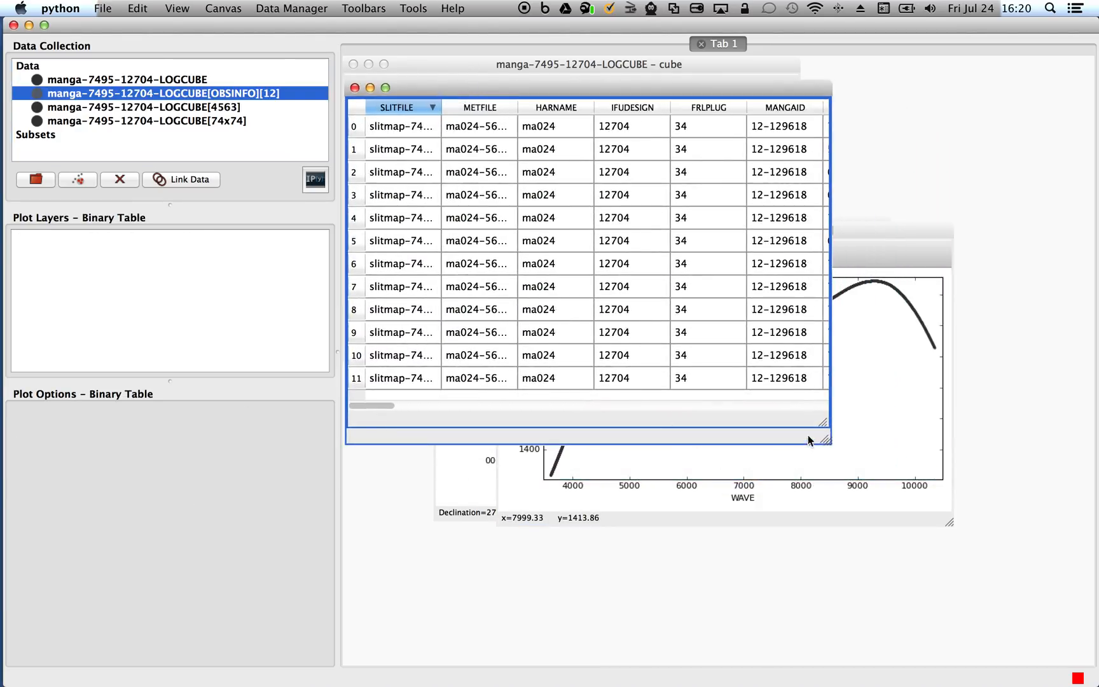
left_click_drag(826, 441, 978, 608)
left_click_drag(419, 570, 627, 550)
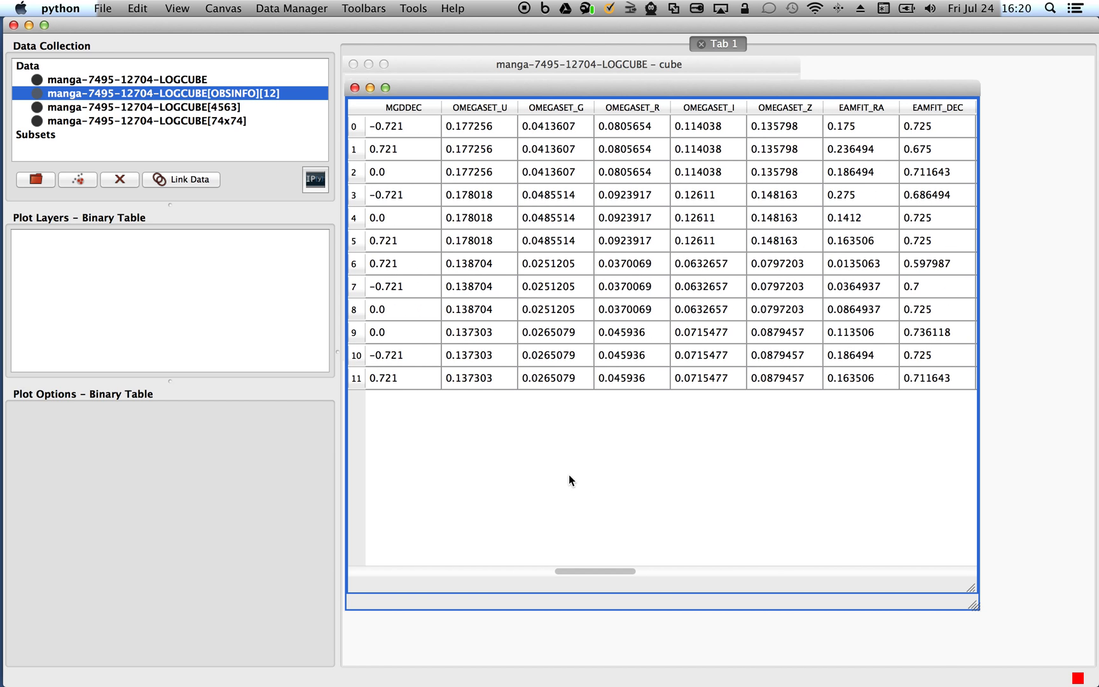